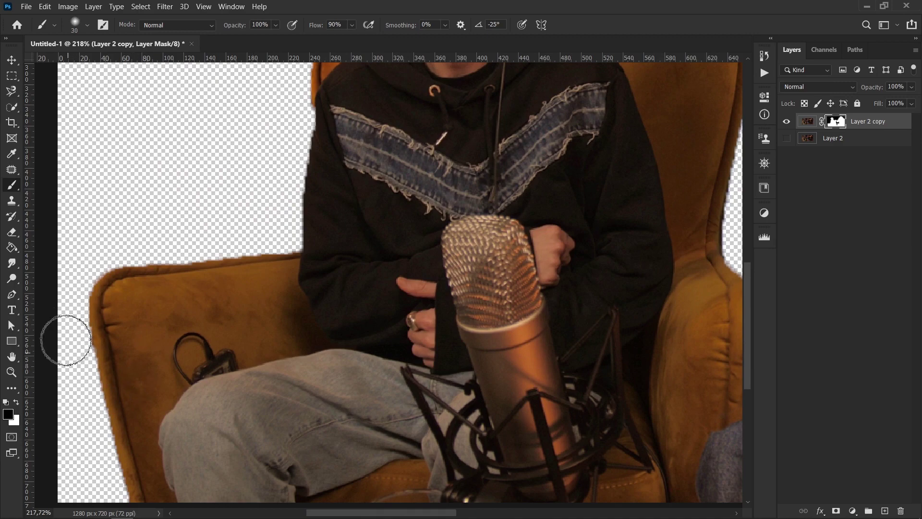
Step: Try a Burn dab on the chair edge of the layer mask, then undo it
{"action": "left_click", "coordinate": [87, 26]}
{"action": "key", "text": "o"}
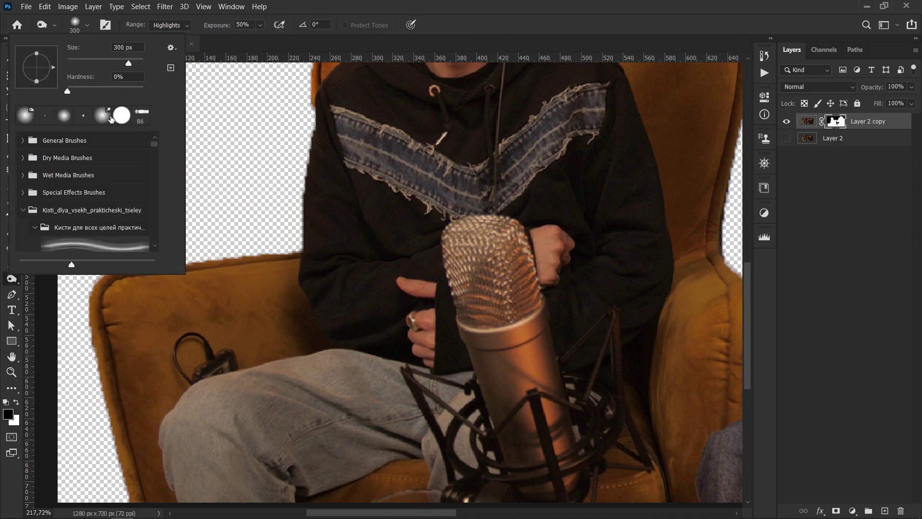
{"action": "left_click", "coordinate": [213, 209]}
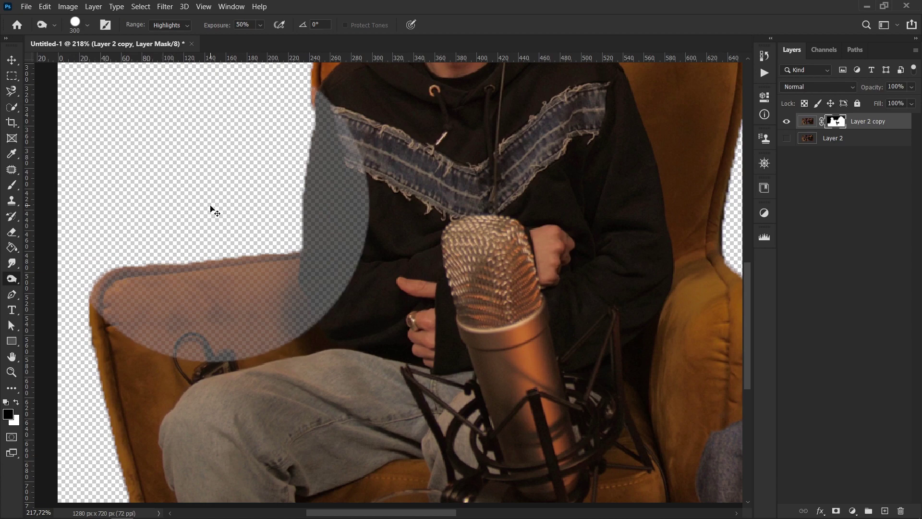
{"action": "key", "text": "ctrl+z"}
Step: Soften a patch of the chair's top edge with a soft brush, undoing a hard-brush notch
{"action": "key", "text": "b"}
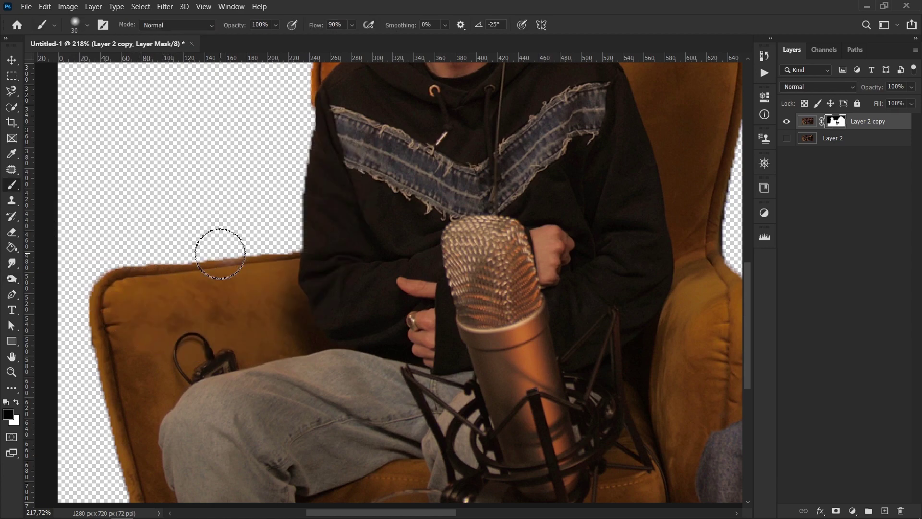
{"action": "left_click", "coordinate": [220, 257]}
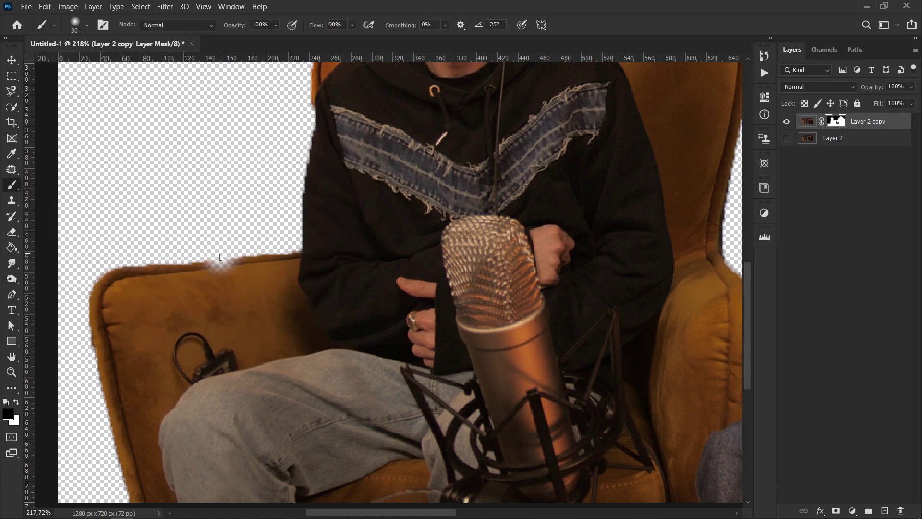
{"action": "left_click", "coordinate": [89, 28]}
{"action": "double_click", "coordinate": [38, 115]}
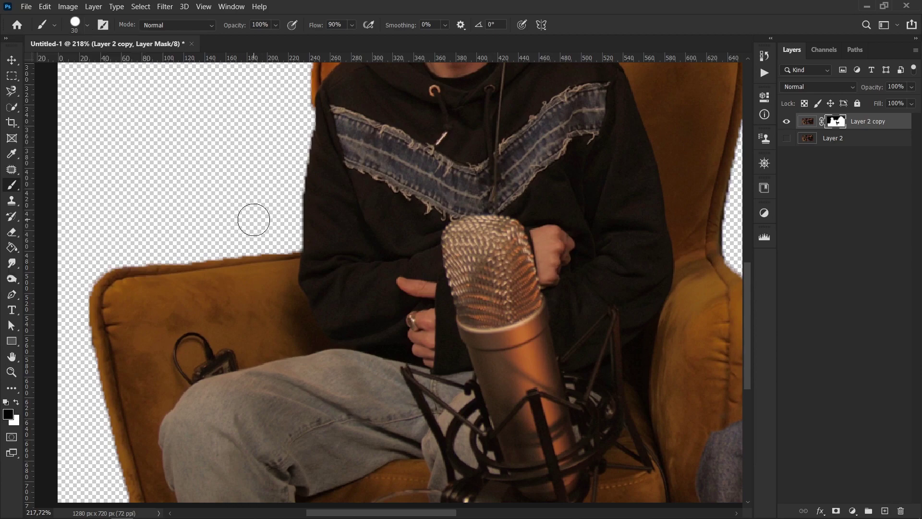
{"action": "left_click", "coordinate": [232, 264]}
{"action": "key", "text": "ctrl+z"}
{"action": "scroll", "coordinate": [192, 374], "scroll_direction": "up", "scroll_amount": 5}
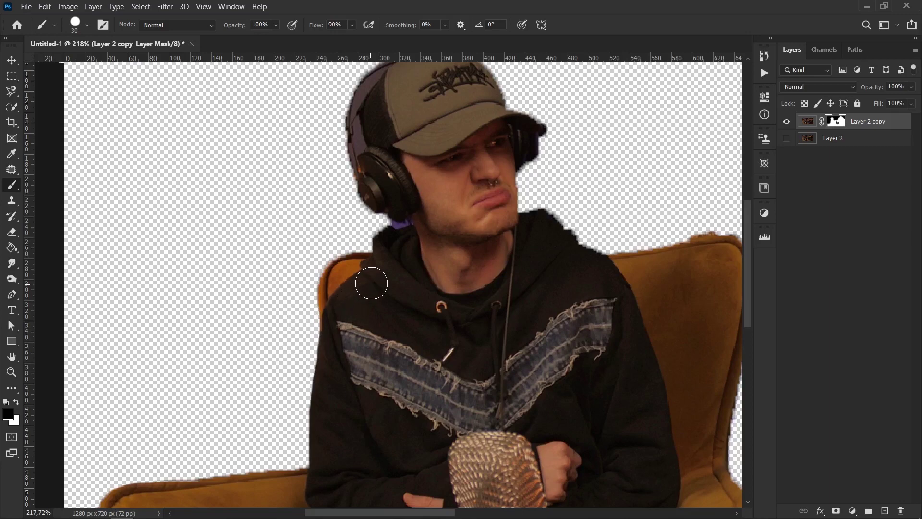
Step: Zoom in closely and mask out the purple patches beside the neck and headphones with a small brush
{"action": "scroll", "coordinate": [387, 265], "scroll_direction": "up", "scroll_amount": 3}
{"action": "scroll", "coordinate": [387, 265], "scroll_direction": "up", "scroll_amount": 3}
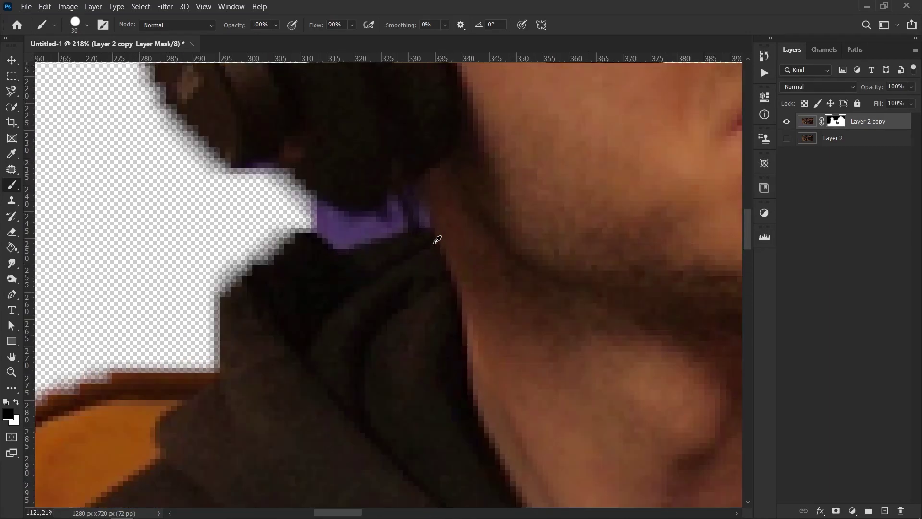
{"action": "scroll", "coordinate": [433, 242], "scroll_direction": "up", "scroll_amount": 3}
{"action": "key", "text": "bracketleft"}
{"action": "key", "text": "bracketleft"}
{"action": "key", "text": "bracketleft"}
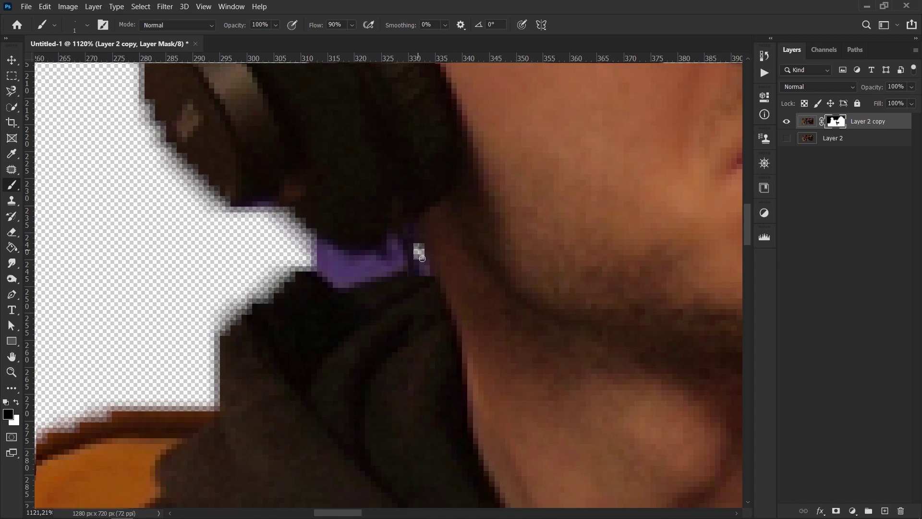
{"action": "left_click_drag", "start_coordinate": [409, 262], "coordinate": [409, 286]}
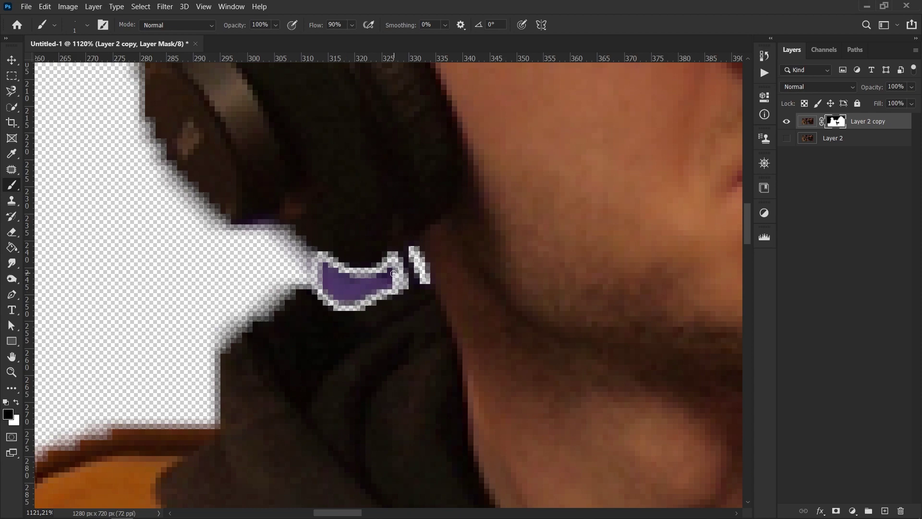
{"action": "mouse_move", "coordinate": [386, 272]}
{"action": "left_mouse_down"}
{"action": "mouse_move", "coordinate": [328, 277]}
{"action": "mouse_move", "coordinate": [238, 227]}
{"action": "mouse_move", "coordinate": [494, 376]}
{"action": "left_mouse_up"}
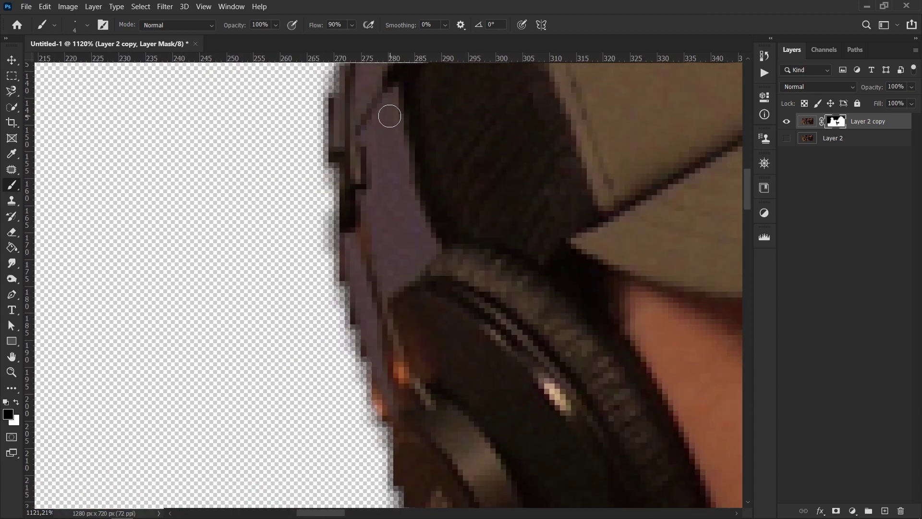
{"action": "mouse_move", "coordinate": [396, 110]}
{"action": "left_mouse_down"}
{"action": "mouse_move", "coordinate": [438, 254]}
{"action": "mouse_move", "coordinate": [365, 211]}
{"action": "left_mouse_up"}
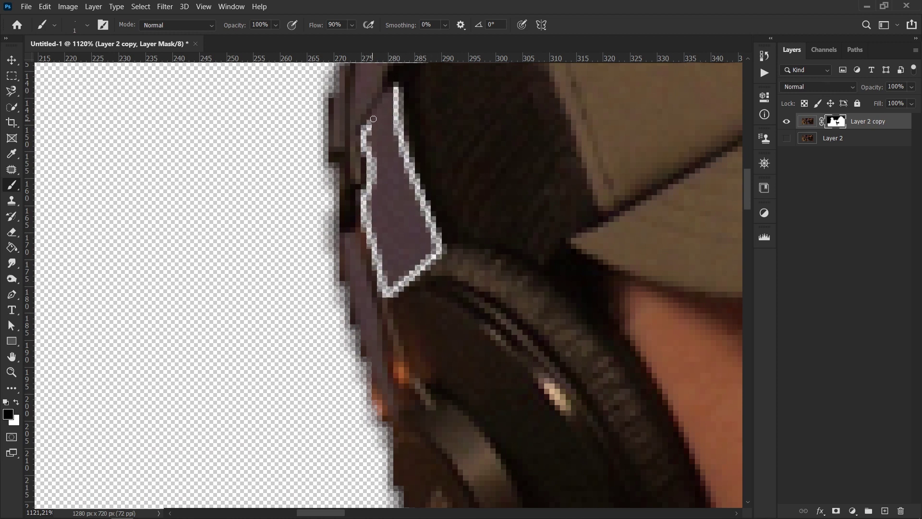
{"action": "mouse_move", "coordinate": [388, 120]}
{"action": "left_mouse_down"}
{"action": "mouse_move", "coordinate": [423, 250]}
{"action": "mouse_move", "coordinate": [375, 144]}
{"action": "mouse_move", "coordinate": [369, 262]}
{"action": "mouse_move", "coordinate": [379, 394]}
{"action": "mouse_move", "coordinate": [355, 250]}
{"action": "left_mouse_up"}
Step: Mask the dark fringe along the headphone headband edge
{"action": "mouse_move", "coordinate": [355, 101]}
{"action": "left_mouse_down"}
{"action": "mouse_move", "coordinate": [384, 278]}
{"action": "mouse_move", "coordinate": [473, 148]}
{"action": "left_mouse_up"}
{"action": "mouse_move", "coordinate": [473, 149]}
{"action": "left_mouse_down"}
{"action": "mouse_move", "coordinate": [415, 307]}
{"action": "mouse_move", "coordinate": [540, 163]}
{"action": "left_mouse_up"}
{"action": "mouse_move", "coordinate": [486, 187]}
{"action": "left_mouse_down"}
{"action": "mouse_move", "coordinate": [340, 356]}
{"action": "mouse_move", "coordinate": [328, 428]}
{"action": "mouse_move", "coordinate": [357, 345]}
{"action": "mouse_move", "coordinate": [432, 245]}
{"action": "mouse_move", "coordinate": [360, 333]}
{"action": "mouse_move", "coordinate": [523, 178]}
{"action": "mouse_move", "coordinate": [434, 231]}
{"action": "left_mouse_up"}
{"action": "key", "text": "]"}
{"action": "mouse_move", "coordinate": [503, 212]}
{"action": "left_mouse_down"}
{"action": "mouse_move", "coordinate": [310, 300]}
{"action": "mouse_move", "coordinate": [471, 224]}
{"action": "mouse_move", "coordinate": [646, 192]}
{"action": "left_mouse_up"}
Step: Touch up the mask along the cap edge and cap brim
{"action": "scroll", "coordinate": [188, 222], "scroll_direction": "right", "scroll_amount": 5}
{"action": "mouse_move", "coordinate": [187, 222]}
{"action": "left_mouse_down"}
{"action": "mouse_move", "coordinate": [305, 255]}
{"action": "mouse_move", "coordinate": [576, 374]}
{"action": "left_mouse_up"}
{"action": "scroll", "coordinate": [375, 197], "scroll_direction": "down", "scroll_amount": 5}
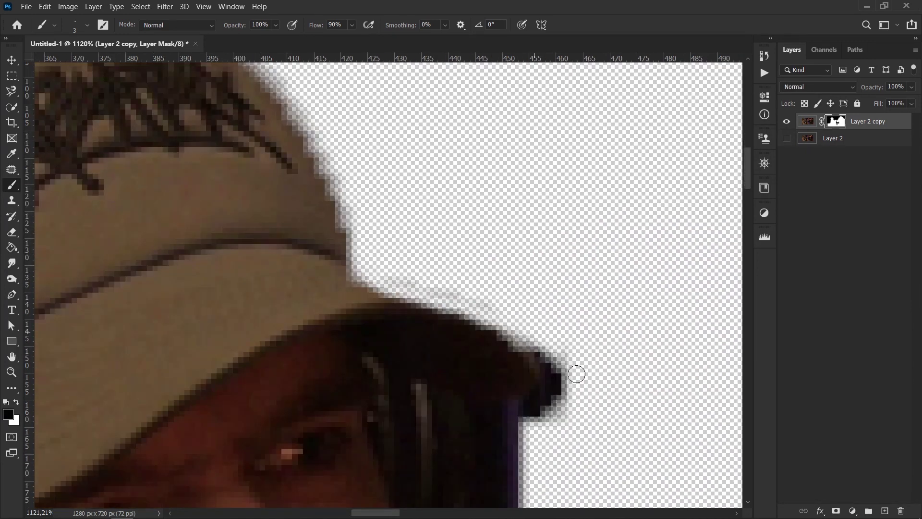
{"action": "left_click_drag", "start_coordinate": [322, 293], "coordinate": [521, 331]}
{"action": "mouse_move", "coordinate": [380, 273]}
{"action": "left_mouse_down"}
{"action": "mouse_move", "coordinate": [514, 329]}
{"action": "mouse_move", "coordinate": [557, 394]}
{"action": "mouse_move", "coordinate": [567, 307]}
{"action": "mouse_move", "coordinate": [552, 298]}
{"action": "mouse_move", "coordinate": [560, 381]}
{"action": "left_mouse_up"}
{"action": "key", "text": "bracketright"}
{"action": "key", "text": "bracketright"}
{"action": "key", "text": "bracketright"}
Step: Paint out the grey strokes beside the hair and clean the shoulder edge on the mask
{"action": "scroll", "coordinate": [372, 262], "scroll_direction": "down", "scroll_amount": 5}
{"action": "mouse_move", "coordinate": [510, 267]}
{"action": "left_mouse_down"}
{"action": "mouse_move", "coordinate": [499, 201]}
{"action": "mouse_move", "coordinate": [510, 336]}
{"action": "left_mouse_up"}
{"action": "mouse_move", "coordinate": [470, 293]}
{"action": "left_mouse_down"}
{"action": "mouse_move", "coordinate": [430, 392]}
{"action": "mouse_move", "coordinate": [477, 210]}
{"action": "left_mouse_up"}
{"action": "left_click_drag", "start_coordinate": [524, 312], "coordinate": [531, 370]}
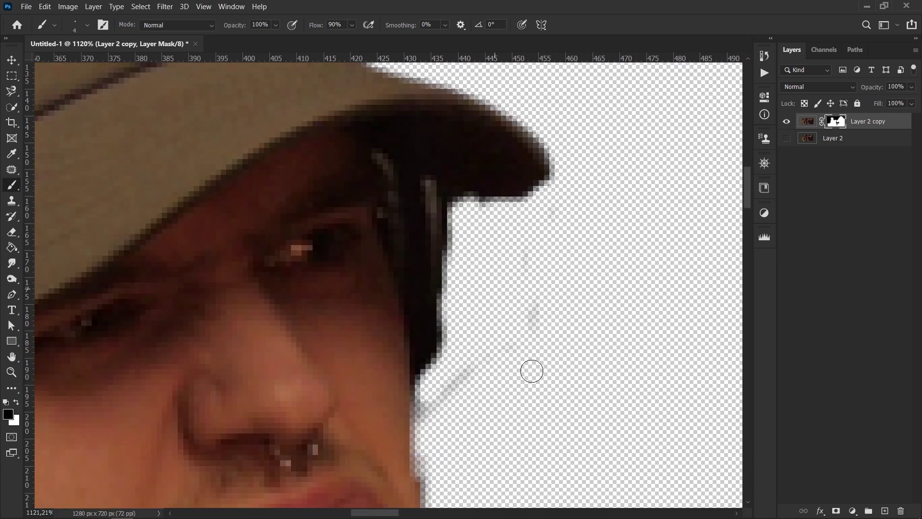
{"action": "left_click_drag", "start_coordinate": [446, 292], "coordinate": [428, 377]}
{"action": "mouse_move", "coordinate": [470, 428]}
{"action": "left_mouse_down"}
{"action": "mouse_move", "coordinate": [457, 140]}
{"action": "mouse_move", "coordinate": [473, 404]}
{"action": "mouse_move", "coordinate": [478, 165]}
{"action": "mouse_move", "coordinate": [687, 268]}
{"action": "left_mouse_up"}
{"action": "left_click_drag", "start_coordinate": [625, 154], "coordinate": [473, 195]}
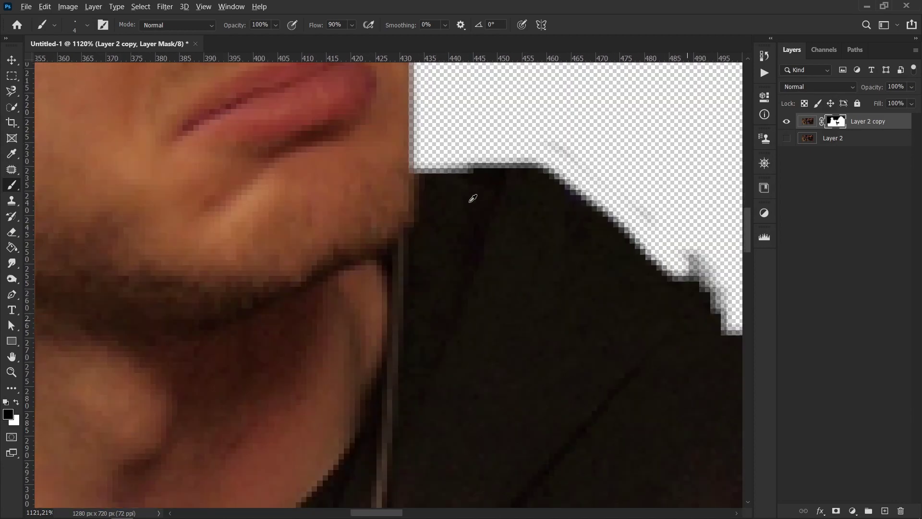
{"action": "scroll", "coordinate": [529, 208], "scroll_direction": "down", "scroll_amount": 5}
Step: Clear the fringe along the orange chair's edges and the hoodie's right edge
{"action": "left_click_drag", "start_coordinate": [657, 243], "coordinate": [368, 268]}
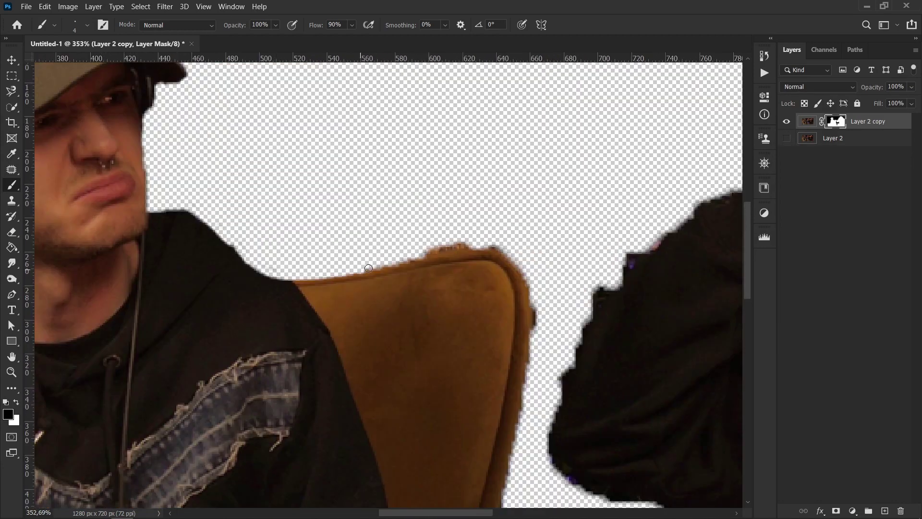
{"action": "scroll", "coordinate": [537, 327], "scroll_direction": "down", "scroll_amount": 3}
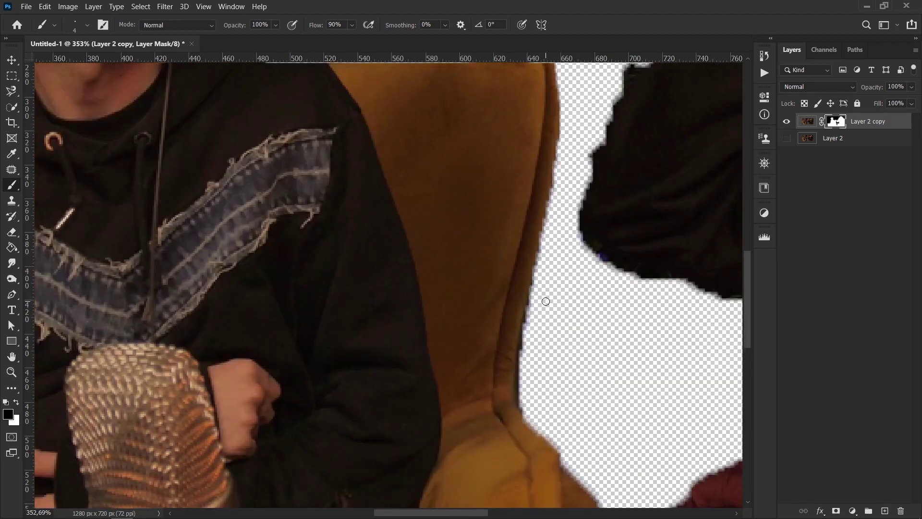
{"action": "key", "text": "]"}
{"action": "left_click_drag", "start_coordinate": [547, 272], "coordinate": [569, 434]}
{"action": "scroll", "coordinate": [568, 434], "scroll_direction": "down", "scroll_amount": 4}
{"action": "scroll", "coordinate": [477, 305], "scroll_direction": "right", "scroll_amount": 4}
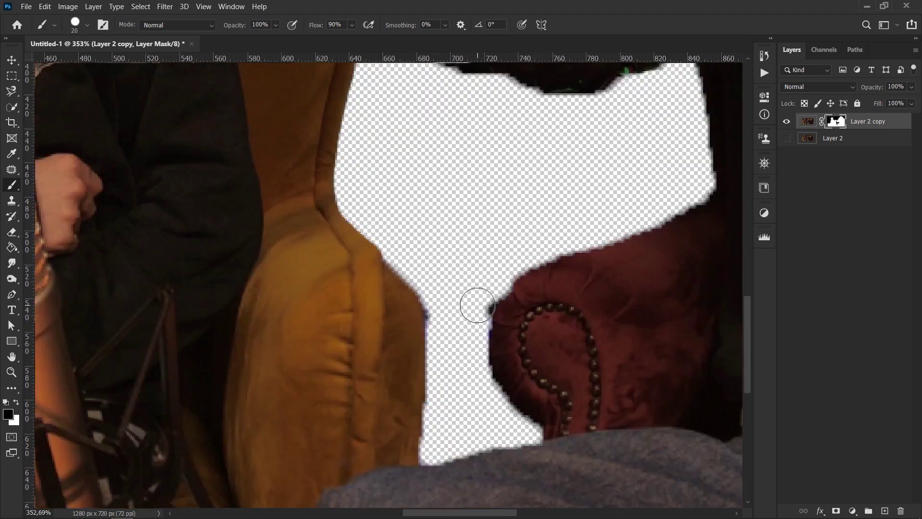
{"action": "left_click_drag", "start_coordinate": [424, 282], "coordinate": [440, 397]}
{"action": "mouse_move", "coordinate": [523, 257]}
{"action": "left_mouse_down"}
{"action": "mouse_move", "coordinate": [477, 377]}
{"action": "mouse_move", "coordinate": [509, 430]}
{"action": "left_mouse_up"}
Step: Clean the hoodie's lower edge and hide the fringe on its upper-left edge
{"action": "scroll", "coordinate": [582, 211], "scroll_direction": "up", "scroll_amount": 3}
{"action": "scroll", "coordinate": [582, 212], "scroll_direction": "right", "scroll_amount": 5}
{"action": "left_click_drag", "start_coordinate": [490, 186], "coordinate": [344, 195]}
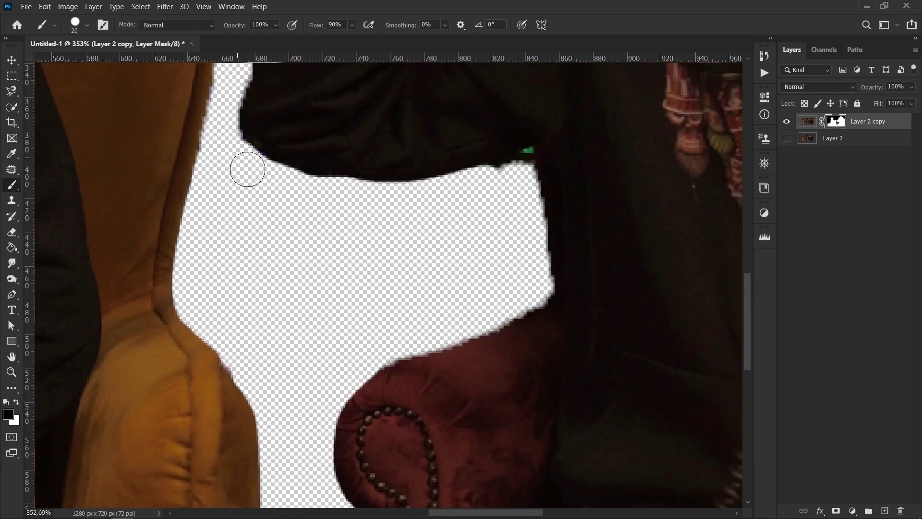
{"action": "key", "text": "bracketleft"}
{"action": "key", "text": "bracketleft"}
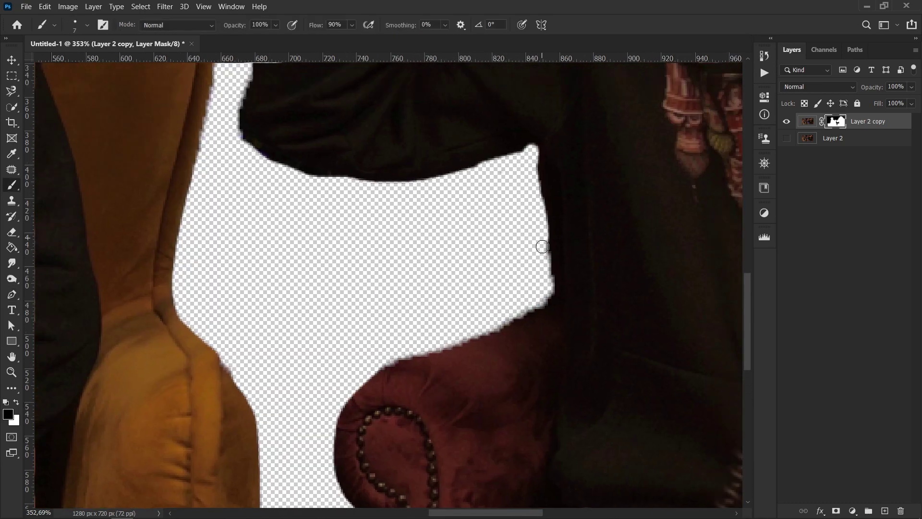
{"action": "left_click_drag", "start_coordinate": [542, 246], "coordinate": [382, 364]}
{"action": "scroll", "coordinate": [379, 286], "scroll_direction": "up", "scroll_amount": 4}
{"action": "scroll", "coordinate": [379, 287], "scroll_direction": "left", "scroll_amount": 3}
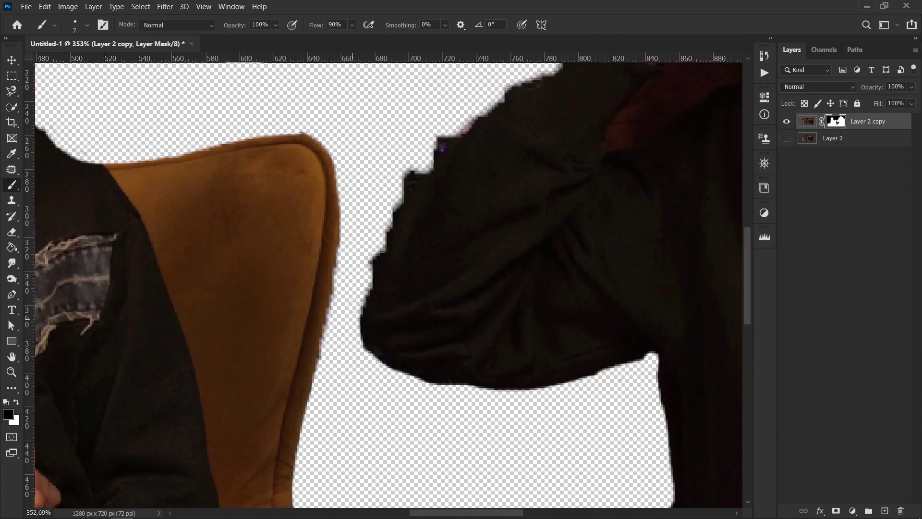
{"action": "mouse_move", "coordinate": [415, 176]}
{"action": "left_mouse_down"}
{"action": "mouse_move", "coordinate": [477, 99]}
{"action": "mouse_move", "coordinate": [364, 301]}
{"action": "left_mouse_up"}
Step: Try revealing the dark-red chair back, undo it, and navigate back across the image
{"action": "scroll", "coordinate": [385, 339], "scroll_direction": "up", "scroll_amount": 5}
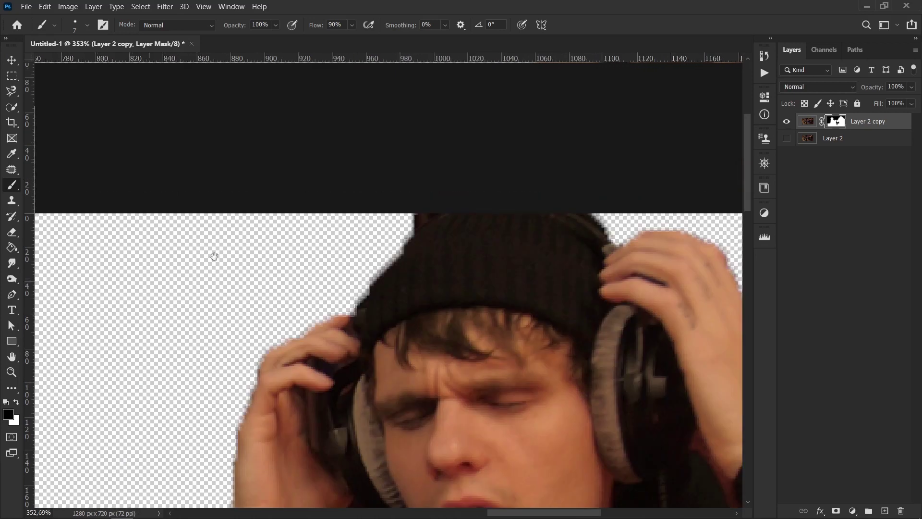
{"action": "scroll", "coordinate": [214, 253], "scroll_direction": "right", "scroll_amount": 10}
{"action": "mouse_move", "coordinate": [461, 366]}
{"action": "left_mouse_down"}
{"action": "mouse_move", "coordinate": [484, 329]}
{"action": "mouse_move", "coordinate": [457, 325]}
{"action": "mouse_move", "coordinate": [518, 295]}
{"action": "left_mouse_up"}
{"action": "key", "text": "ctrl+z"}
{"action": "key", "text": "ctrl+z"}
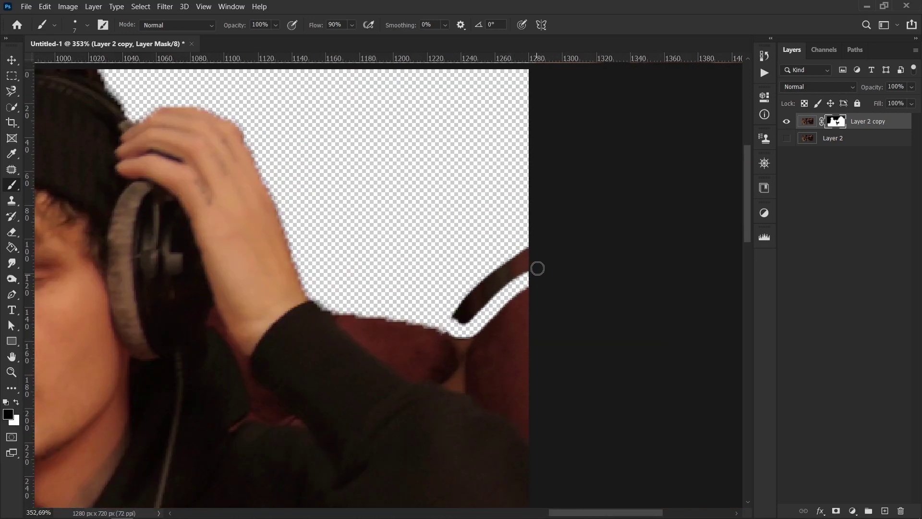
{"action": "key", "text": "ctrl+z"}
{"action": "scroll", "coordinate": [291, 173], "scroll_direction": "up", "scroll_amount": 5}
{"action": "scroll", "coordinate": [290, 173], "scroll_direction": "left", "scroll_amount": 5}
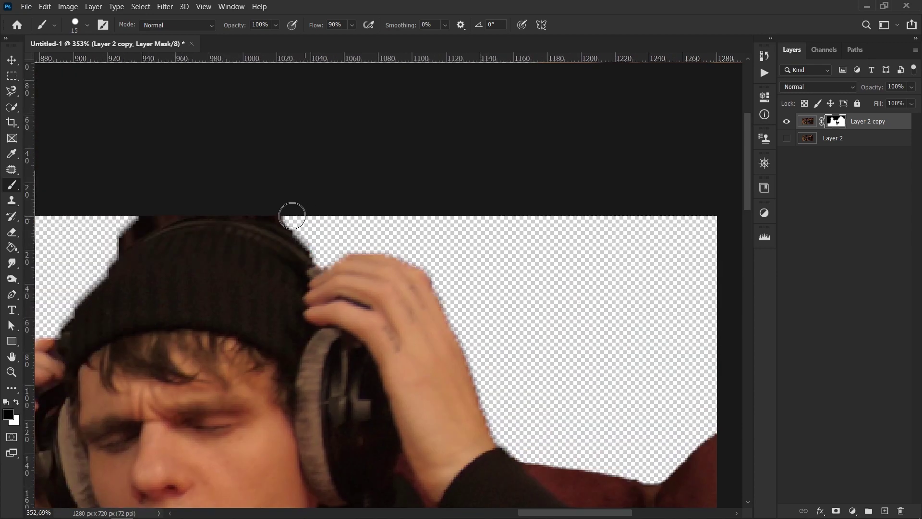
{"action": "scroll", "coordinate": [384, 202], "scroll_direction": "left", "scroll_amount": 10}
{"action": "scroll", "coordinate": [385, 201], "scroll_direction": "down", "scroll_amount": 2}
{"action": "scroll", "coordinate": [461, 159], "scroll_direction": "down", "scroll_amount": 3}
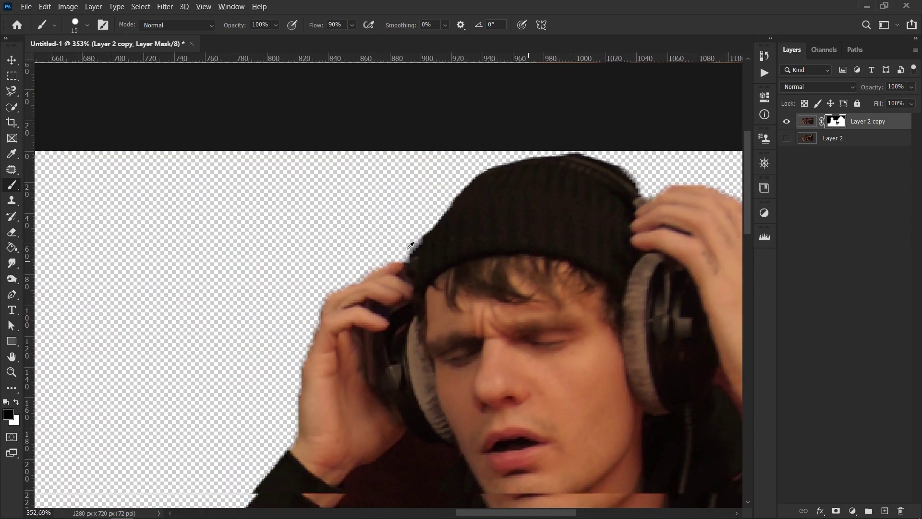
{"action": "scroll", "coordinate": [462, 158], "scroll_direction": "down", "scroll_amount": 8}
Step: Show the original photo layer and apply a 10-pixel Gaussian Blur to it
{"action": "left_click", "coordinate": [786, 137]}
{"action": "left_click", "coordinate": [832, 138]}
{"action": "left_click", "coordinate": [164, 6]}
{"action": "left_click", "coordinate": [336, 178]}
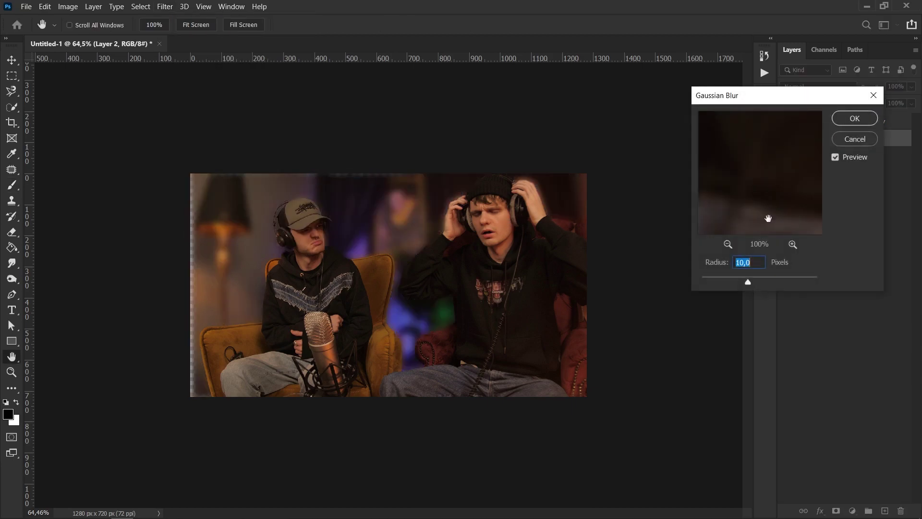
{"action": "left_click_drag", "start_coordinate": [748, 281], "coordinate": [733, 278]}
{"action": "left_click", "coordinate": [846, 118]}
Step: Paste the wave image, scale and rotate it, and place it at the left edge
{"action": "key", "text": "ctrl+v"}
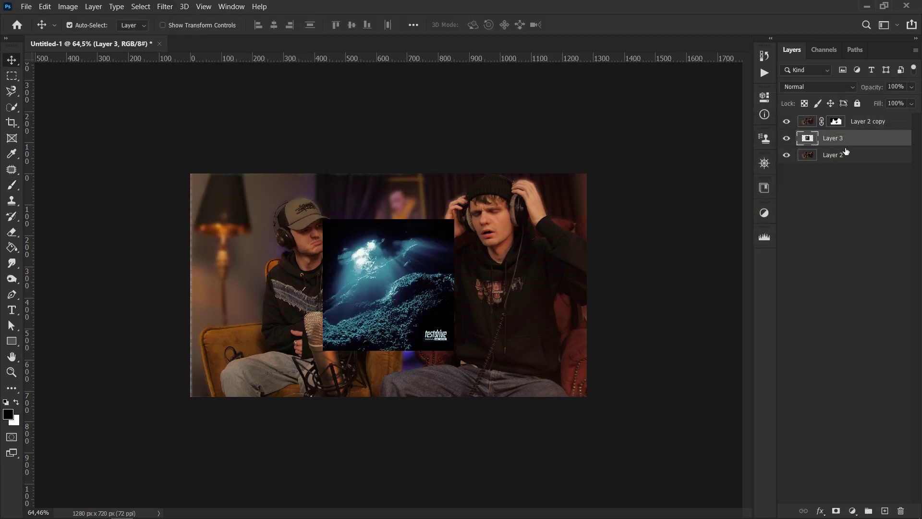
{"action": "key", "text": "ctrl+t"}
{"action": "mouse_move", "coordinate": [455, 351]}
{"action": "left_mouse_down"}
{"action": "mouse_move", "coordinate": [440, 337]}
{"action": "mouse_move", "coordinate": [422, 379]}
{"action": "left_mouse_up"}
{"action": "left_click_drag", "start_coordinate": [391, 299], "coordinate": [212, 316]}
{"action": "key", "text": "Return"}
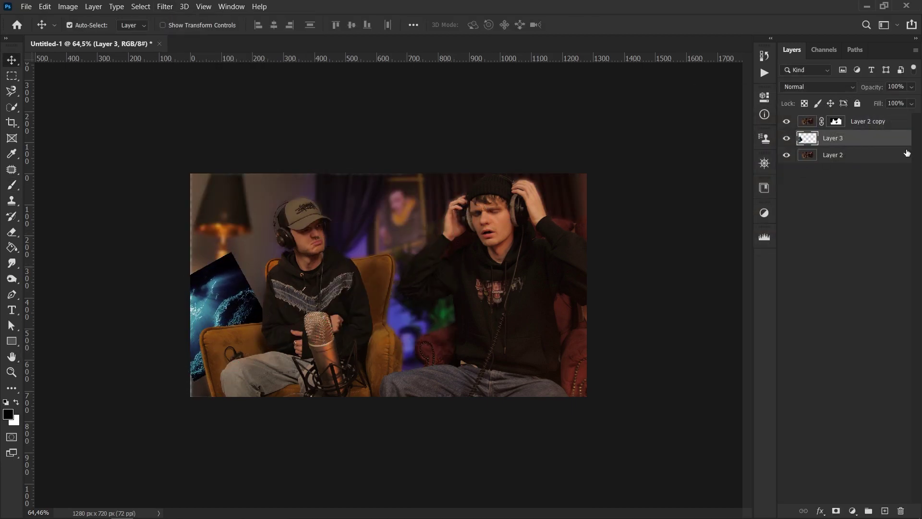
Step: Add an enlarged, rotated wave copy at upper right and move a wave to the top centre
{"action": "key", "text": "ctrl+c"}
{"action": "key", "text": "ctrl+v"}
{"action": "key", "text": "ctrl+t"}
{"action": "mouse_move", "coordinate": [456, 331]}
{"action": "left_mouse_down"}
{"action": "mouse_move", "coordinate": [487, 379]}
{"action": "mouse_move", "coordinate": [435, 398]}
{"action": "left_mouse_up"}
{"action": "mouse_move", "coordinate": [402, 242]}
{"action": "left_mouse_down"}
{"action": "mouse_move", "coordinate": [557, 157]}
{"action": "mouse_move", "coordinate": [620, 140]}
{"action": "mouse_move", "coordinate": [590, 154]}
{"action": "left_mouse_up"}
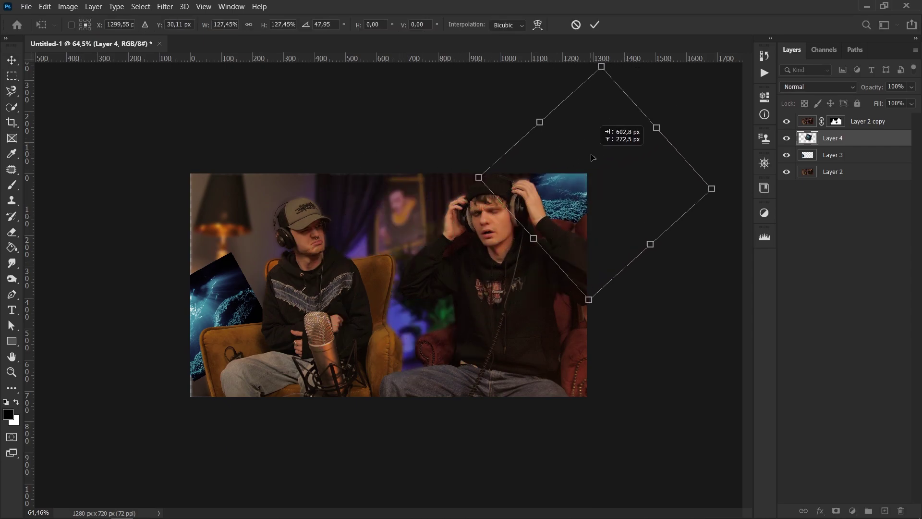
{"action": "left_click", "coordinate": [12, 58]}
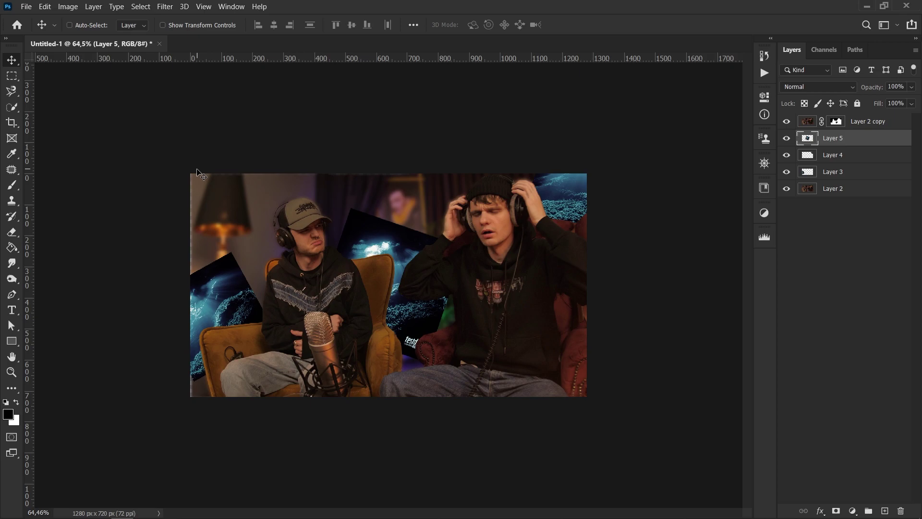
{"action": "key", "text": "ctrl+t"}
{"action": "left_click_drag", "start_coordinate": [401, 267], "coordinate": [363, 153]}
{"action": "left_click", "coordinate": [16, 61]}
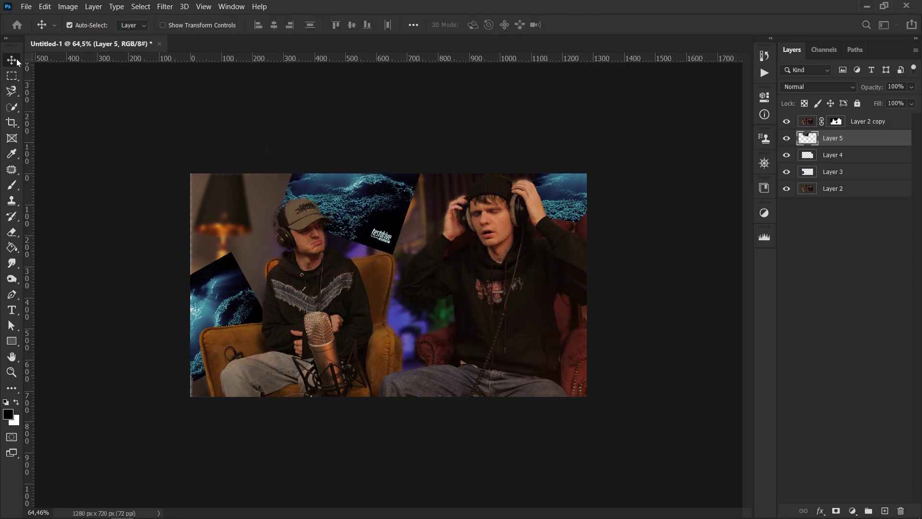
Step: Apply a Gaussian Blur to the left wave image layer
{"action": "left_click", "coordinate": [885, 172]}
{"action": "left_click", "coordinate": [165, 6]}
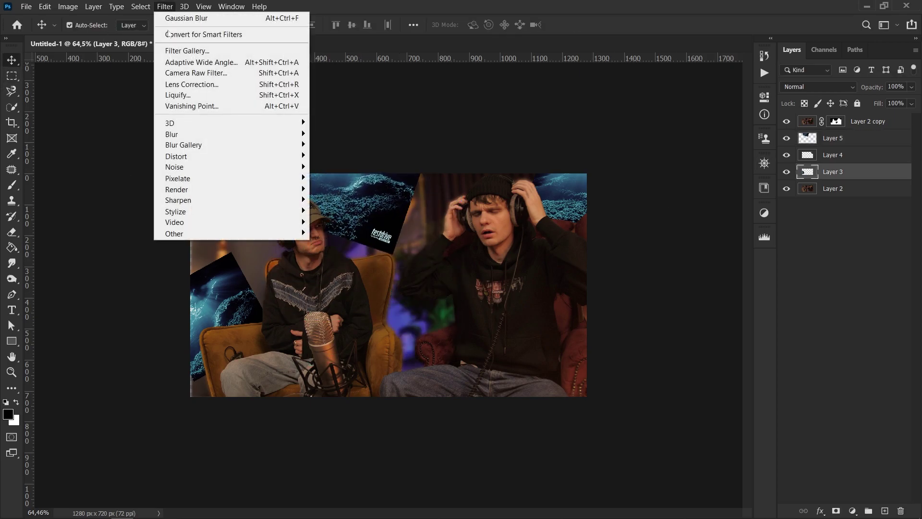
{"action": "left_click", "coordinate": [342, 178]}
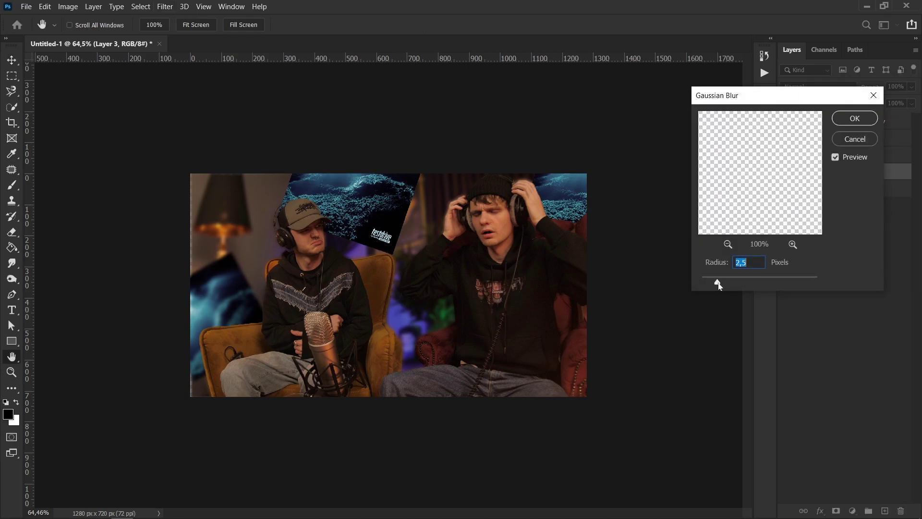
{"action": "left_click", "coordinate": [855, 118]}
Step: Blur the top wave image layer with a stronger 9-pixel Gaussian Blur
{"action": "left_click", "coordinate": [832, 138]}
{"action": "left_click", "coordinate": [165, 6]}
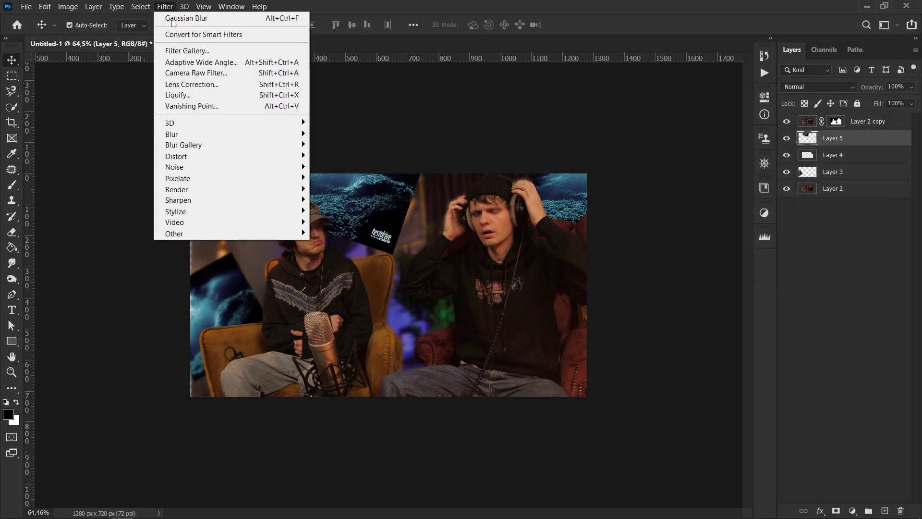
{"action": "left_click", "coordinate": [342, 178]}
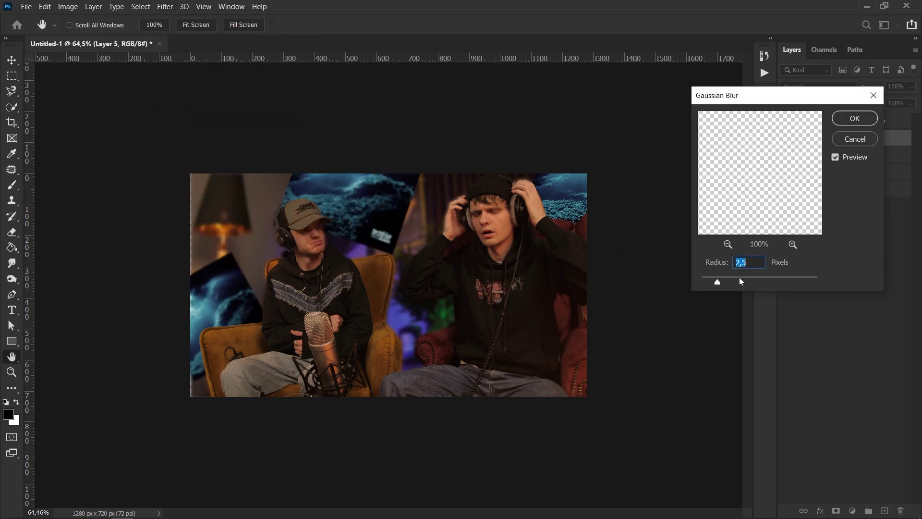
{"action": "mouse_move", "coordinate": [723, 282]}
{"action": "left_mouse_down"}
{"action": "mouse_move", "coordinate": [713, 281]}
{"action": "mouse_move", "coordinate": [760, 280]}
{"action": "mouse_move", "coordinate": [734, 282]}
{"action": "mouse_move", "coordinate": [744, 281]}
{"action": "left_mouse_up"}
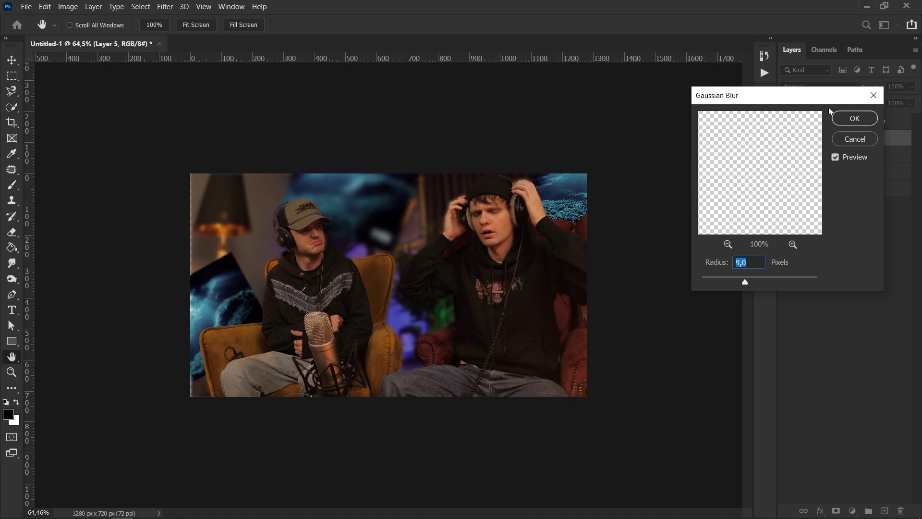
{"action": "left_click", "coordinate": [854, 118]}
Step: Apply a Gaussian Blur to the remaining wave image layer
{"action": "left_click", "coordinate": [832, 154]}
{"action": "left_click", "coordinate": [165, 6]}
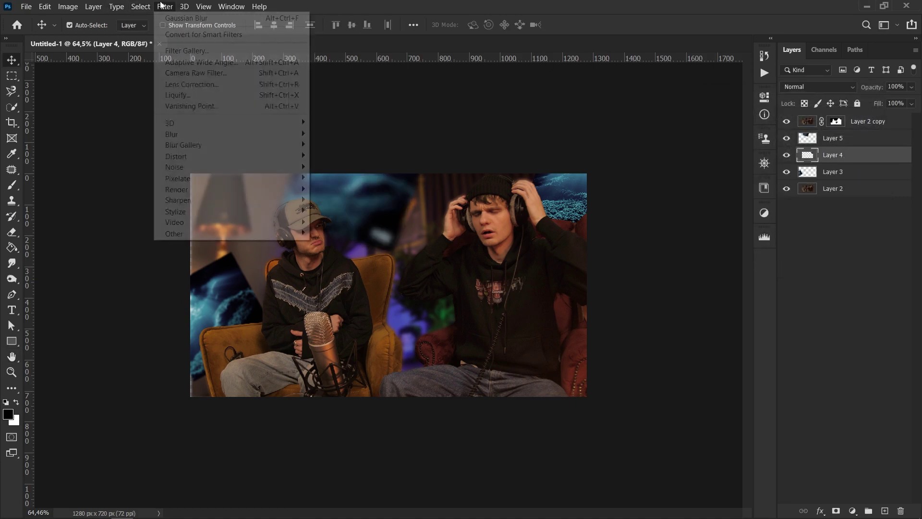
{"action": "left_click", "coordinate": [336, 178]}
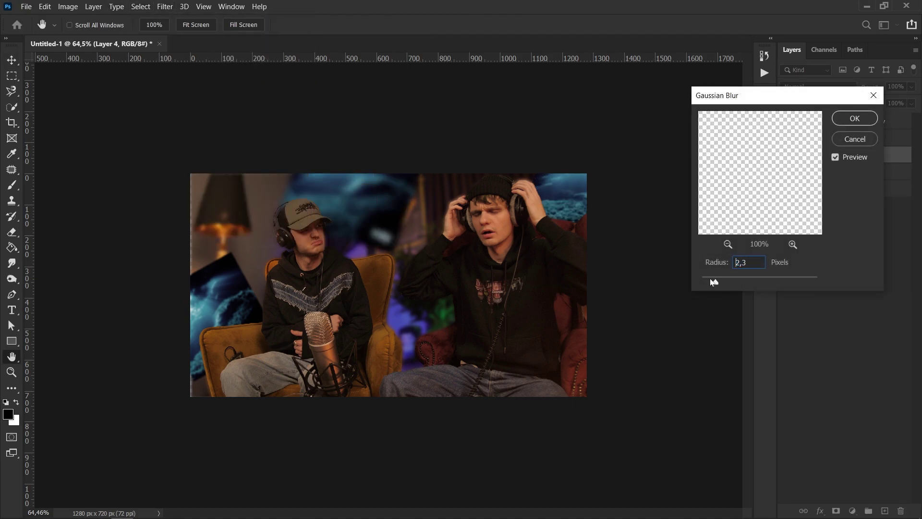
{"action": "left_click", "coordinate": [860, 121]}
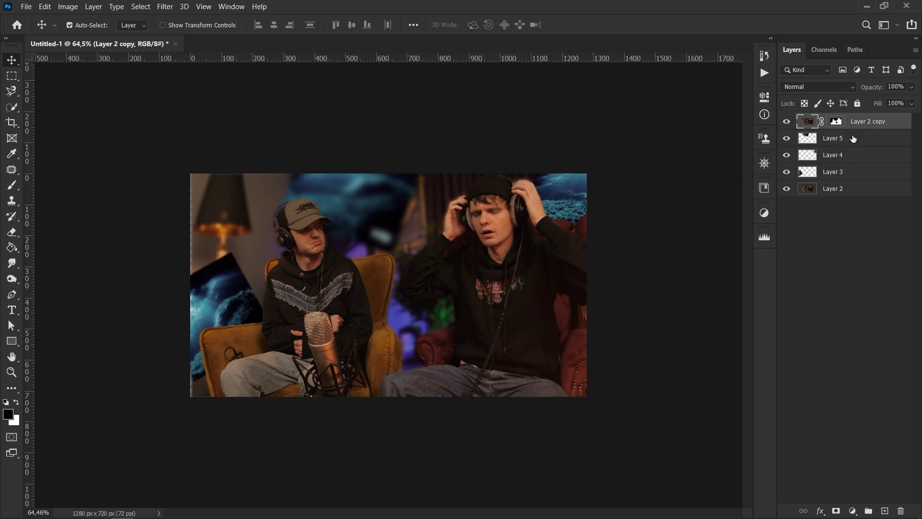
Step: Add a new layer and wash it with #022a3f using a 1000 px brush at 12% opacity
{"action": "key", "text": "ctrl+shift+alt+n"}
{"action": "key", "text": "b"}
{"action": "left_click", "coordinate": [8, 414]}
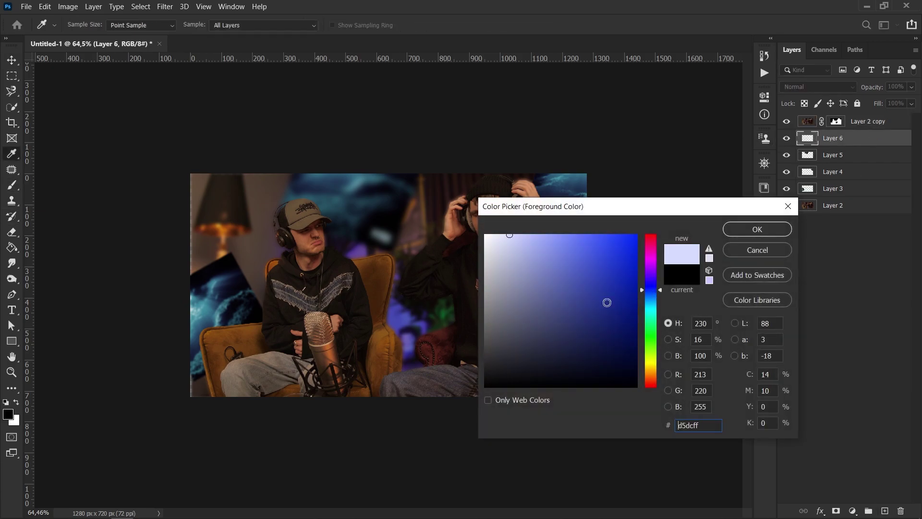
{"action": "type", "text": "022a3f"}
{"action": "key", "text": "Return"}
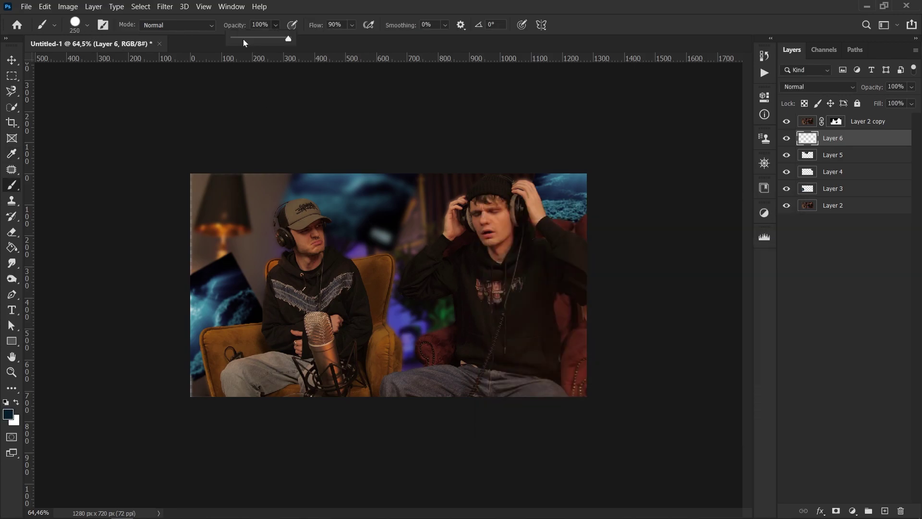
{"action": "key", "text": "bracketright"}
{"action": "key", "text": "bracketright"}
{"action": "key", "text": "bracketright"}
{"action": "key", "text": "1"}
{"action": "key", "text": "2"}
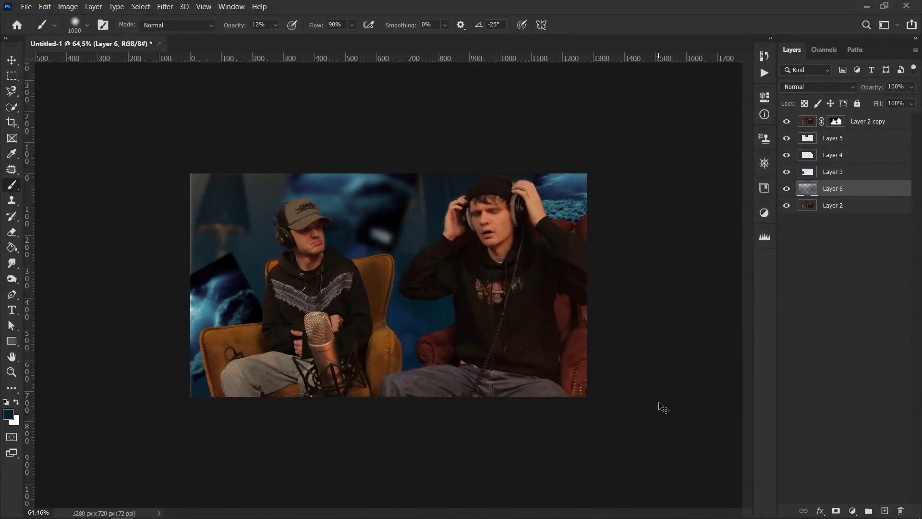
{"action": "key", "text": "v"}
Step: Give the left wave layer a light-blue Drop Shadow and copy it to the other waves
{"action": "left_click", "coordinate": [875, 174]}
{"action": "double_click", "coordinate": [875, 174]}
{"action": "left_click", "coordinate": [484, 301]}
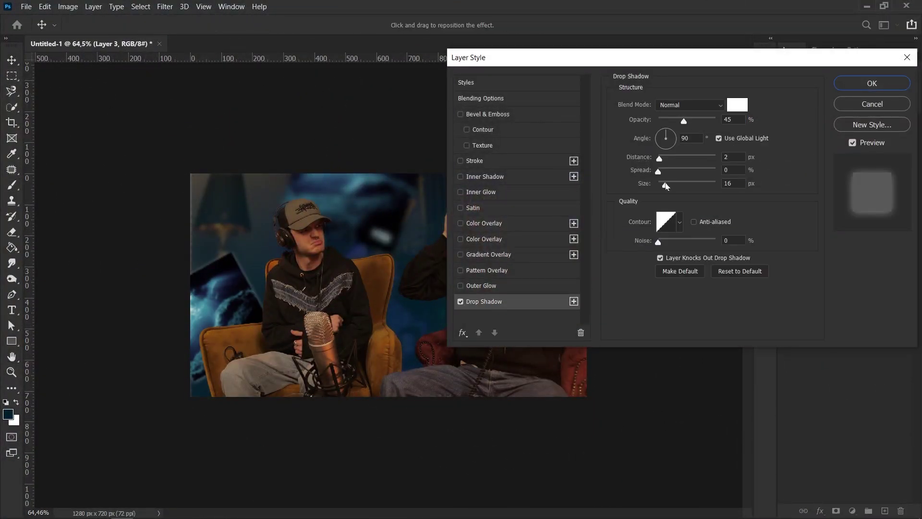
{"action": "left_click", "coordinate": [737, 105]}
{"action": "left_click", "coordinate": [654, 310]}
{"action": "left_click", "coordinate": [759, 228]}
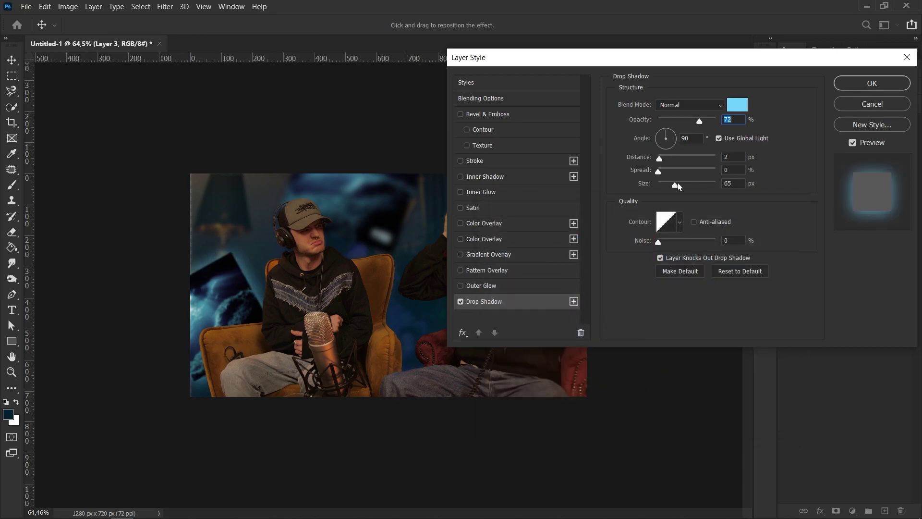
{"action": "left_click", "coordinate": [871, 83]}
{"action": "mouse_move", "coordinate": [899, 172]}
{"action": "left_mouse_down"}
{"action": "mouse_move", "coordinate": [845, 154]}
{"action": "mouse_move", "coordinate": [848, 142]}
{"action": "left_mouse_up"}
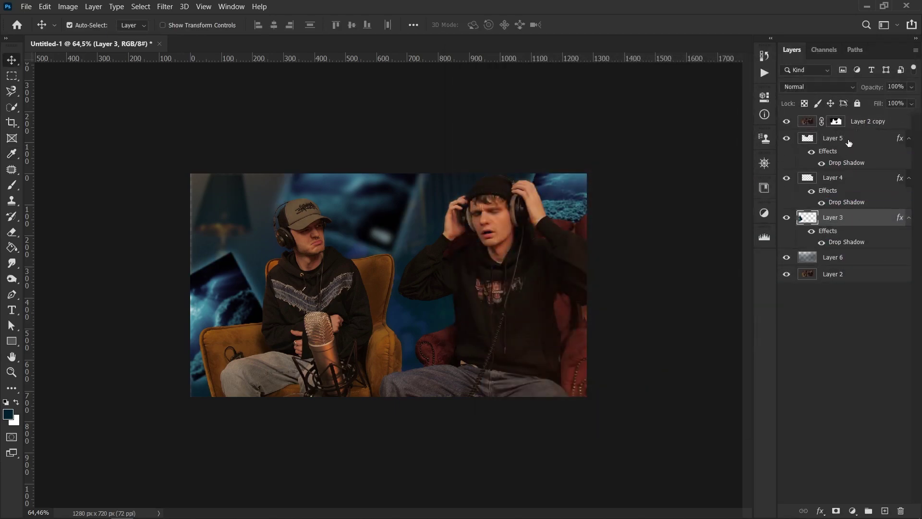
Step: Create a new top layer named свечение
{"action": "left_click", "coordinate": [834, 121]}
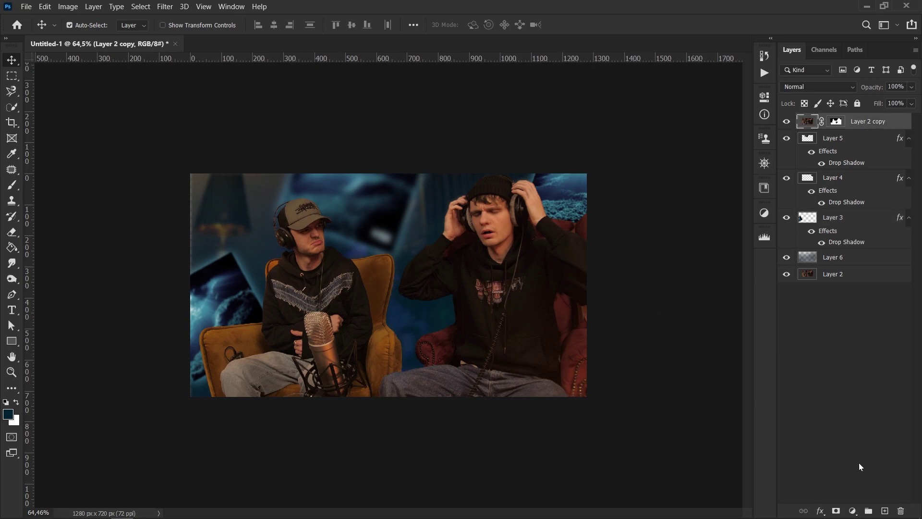
{"action": "key", "text": "ctrl+shift+alt+n"}
{"action": "double_click", "coordinate": [833, 121]}
{"action": "type", "text": "cdtxtybt"}
{"action": "key", "text": "Return"}
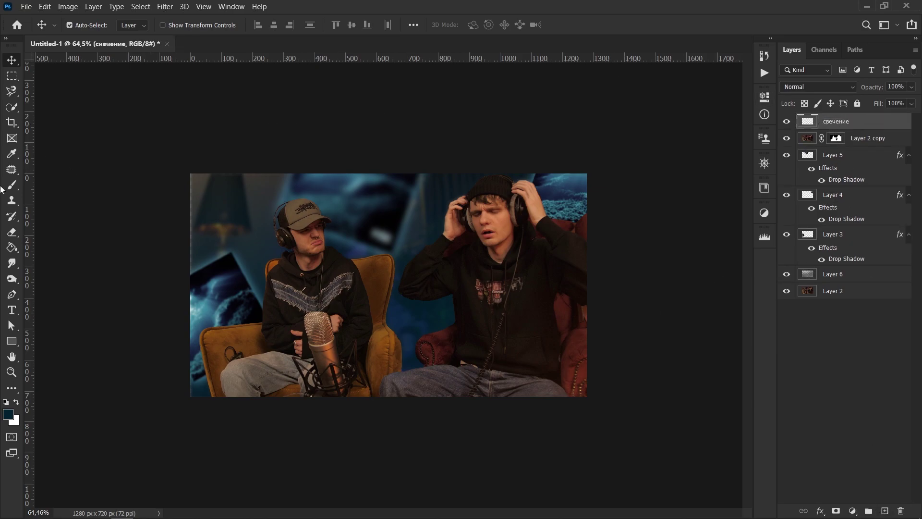
Step: Pick the Brush and set the foreground colour to light blue #9ddeff
{"action": "key", "text": "b"}
{"action": "left_click", "coordinate": [8, 414]}
{"action": "type", "text": "9ddeff"}
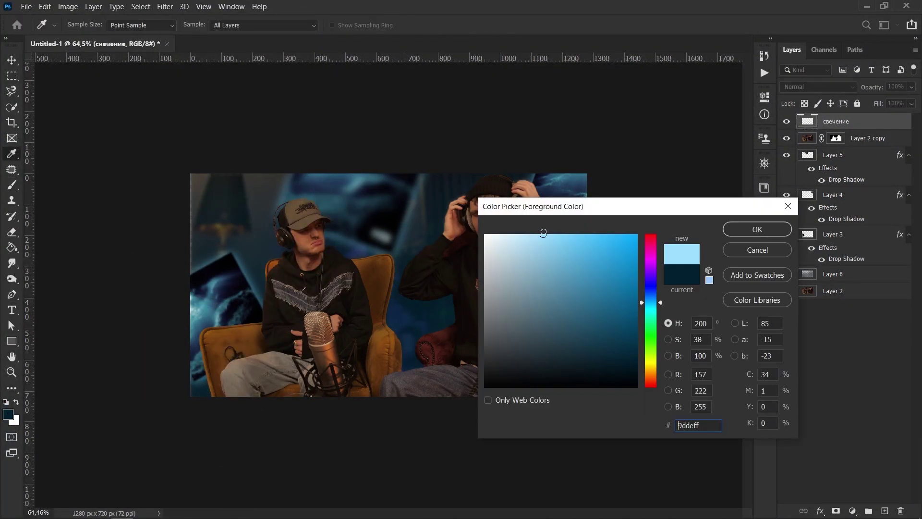
{"action": "key", "text": "Return"}
{"action": "scroll", "coordinate": [380, 267], "scroll_direction": "up", "scroll_amount": 2}
{"action": "scroll", "coordinate": [380, 267], "scroll_direction": "up", "scroll_amount": 3}
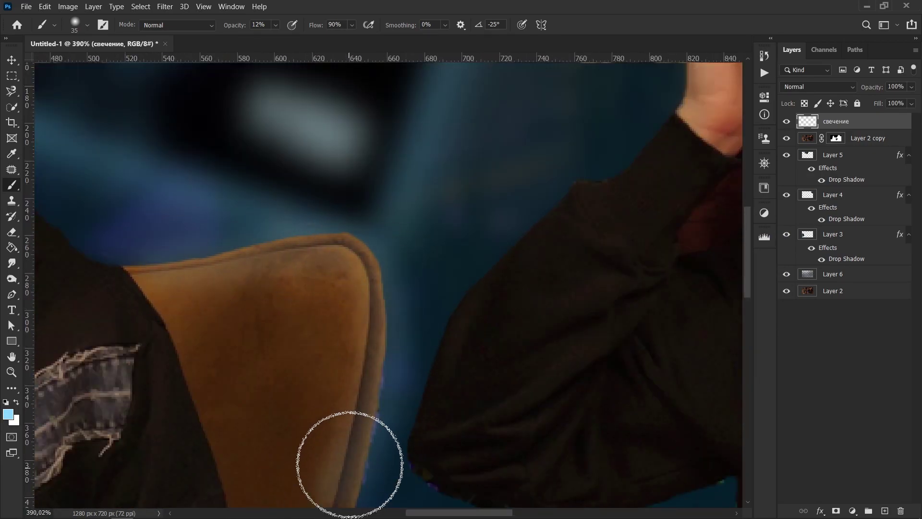
Step: With a small soft brush, paint faint light-blue glow along the chair edge, cap brim, cap top and jacket edge
{"action": "key", "text": "bracketleft"}
{"action": "key", "text": "bracketleft"}
{"action": "key", "text": "bracketleft"}
{"action": "mouse_move", "coordinate": [216, 253]}
{"action": "left_mouse_down"}
{"action": "mouse_move", "coordinate": [280, 245]}
{"action": "mouse_move", "coordinate": [376, 381]}
{"action": "mouse_move", "coordinate": [356, 241]}
{"action": "mouse_move", "coordinate": [371, 365]}
{"action": "left_mouse_up"}
{"action": "key", "text": "bracketleft"}
{"action": "key", "text": "bracketleft"}
{"action": "key", "text": "bracketleft"}
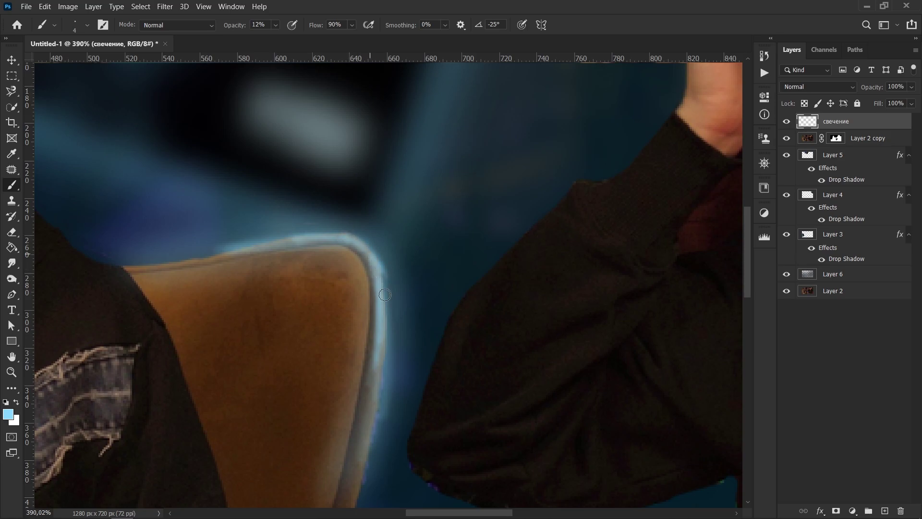
{"action": "scroll", "coordinate": [382, 287], "scroll_direction": "down", "scroll_amount": 5}
{"action": "scroll", "coordinate": [358, 324], "scroll_direction": "up", "scroll_amount": 3}
{"action": "scroll", "coordinate": [358, 324], "scroll_direction": "up", "scroll_amount": 2}
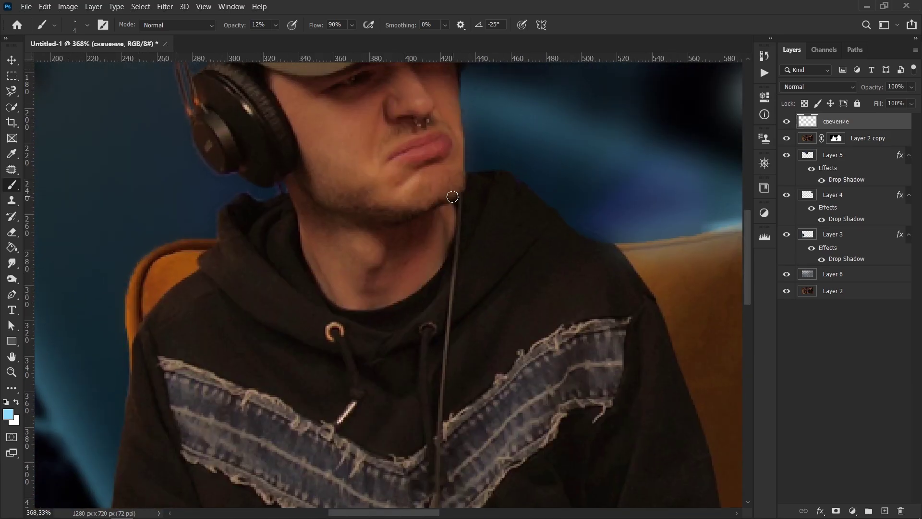
{"action": "left_click_drag", "start_coordinate": [358, 324], "coordinate": [366, 468]}
{"action": "mouse_move", "coordinate": [261, 208]}
{"action": "left_mouse_down"}
{"action": "mouse_move", "coordinate": [368, 200]}
{"action": "mouse_move", "coordinate": [475, 153]}
{"action": "left_mouse_up"}
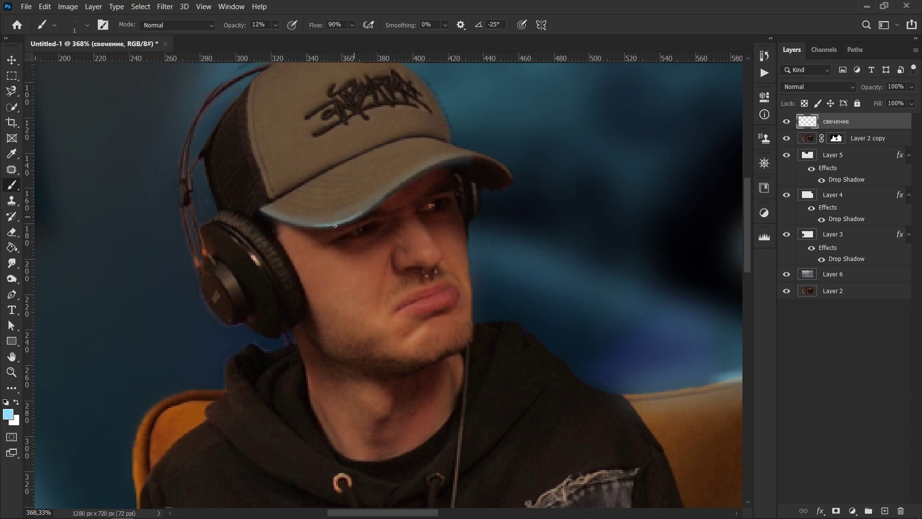
{"action": "scroll", "coordinate": [335, 226], "scroll_direction": "up", "scroll_amount": 3}
{"action": "mouse_move", "coordinate": [330, 190]}
{"action": "left_mouse_down"}
{"action": "mouse_move", "coordinate": [412, 206]}
{"action": "mouse_move", "coordinate": [299, 182]}
{"action": "left_mouse_up"}
{"action": "scroll", "coordinate": [278, 177], "scroll_direction": "up", "scroll_amount": 2}
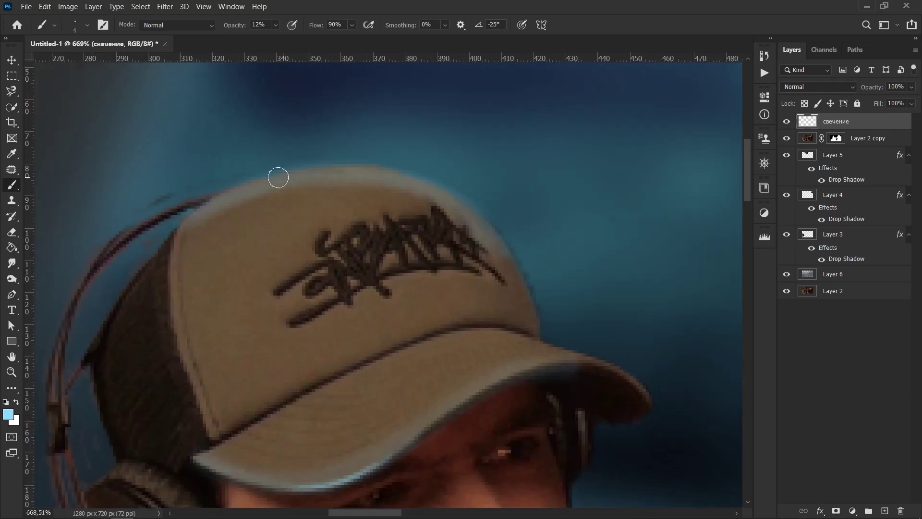
{"action": "left_click_drag", "start_coordinate": [424, 182], "coordinate": [255, 185]}
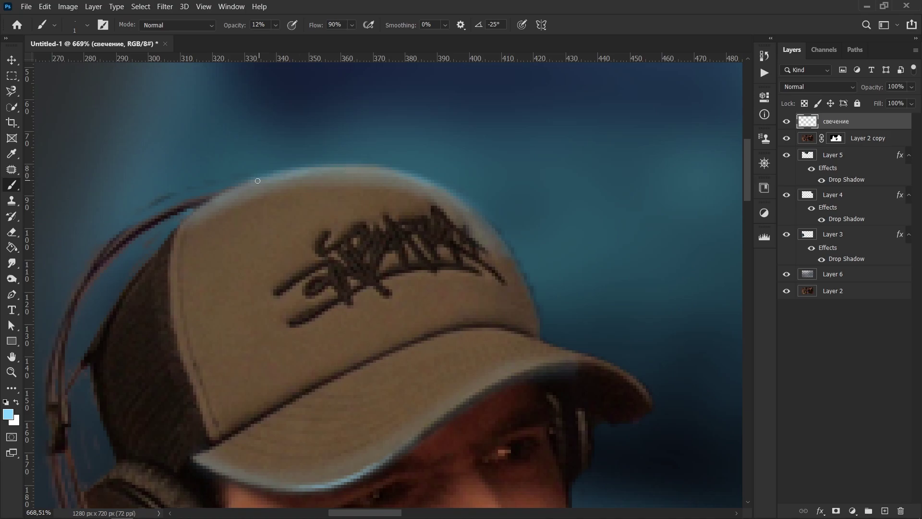
{"action": "scroll", "coordinate": [269, 178], "scroll_direction": "down", "scroll_amount": 5}
{"action": "scroll", "coordinate": [376, 315], "scroll_direction": "up", "scroll_amount": 4}
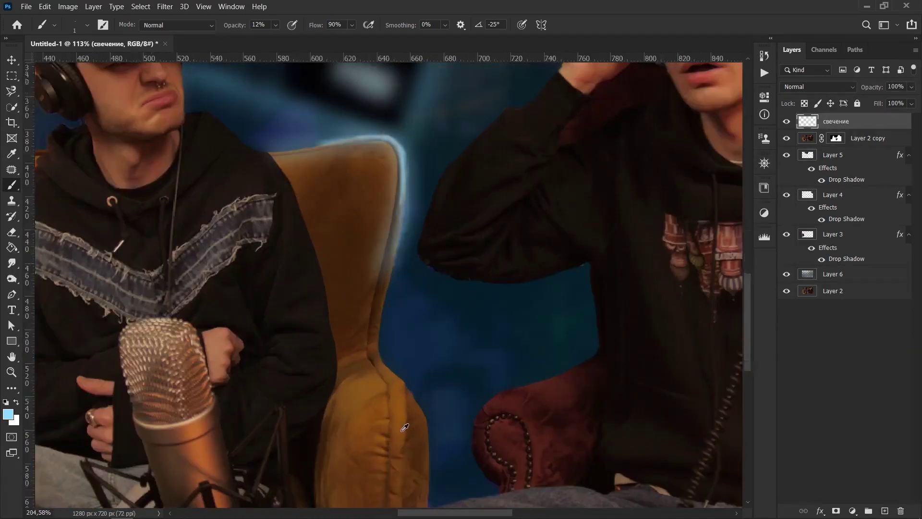
{"action": "mouse_move", "coordinate": [376, 315]}
{"action": "left_mouse_down"}
{"action": "mouse_move", "coordinate": [402, 443]}
{"action": "mouse_move", "coordinate": [402, 354]}
{"action": "mouse_move", "coordinate": [380, 319]}
{"action": "left_mouse_up"}
Step: Add light-blue rim glow along the fingers, the hand's edge and the arm
{"action": "key", "text": "bracketright"}
{"action": "key", "text": "bracketright"}
{"action": "key", "text": "bracketright"}
{"action": "scroll", "coordinate": [379, 318], "scroll_direction": "down", "scroll_amount": 5}
{"action": "scroll", "coordinate": [478, 185], "scroll_direction": "up", "scroll_amount": 6}
{"action": "key", "text": "bracketright"}
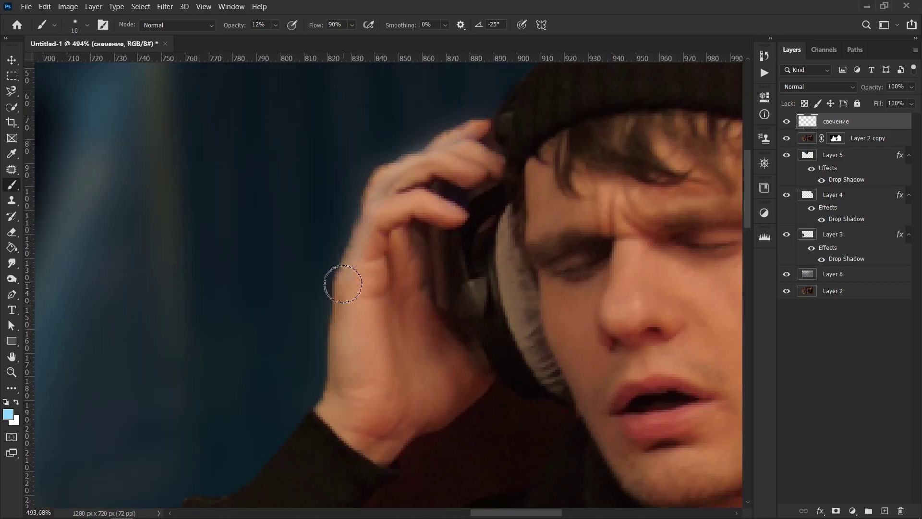
{"action": "left_click_drag", "start_coordinate": [405, 203], "coordinate": [481, 144]}
{"action": "key", "text": "bracketleft"}
{"action": "key", "text": "bracketleft"}
{"action": "key", "text": "bracketleft"}
{"action": "left_click_drag", "start_coordinate": [365, 211], "coordinate": [339, 274]}
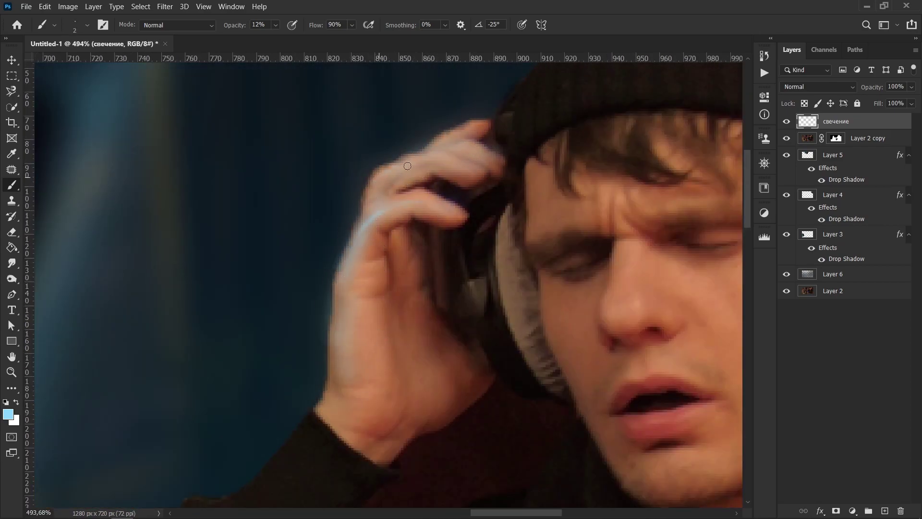
{"action": "scroll", "coordinate": [369, 415], "scroll_direction": "down", "scroll_amount": 3}
{"action": "key", "text": "bracketright"}
{"action": "key", "text": "bracketright"}
{"action": "key", "text": "bracketright"}
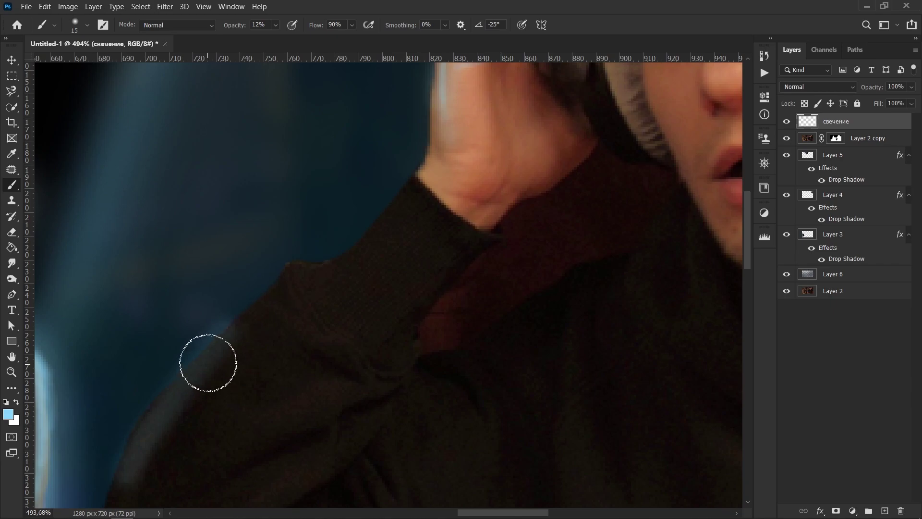
{"action": "scroll", "coordinate": [208, 362], "scroll_direction": "down", "scroll_amount": 3}
{"action": "mouse_move", "coordinate": [262, 312]}
{"action": "left_mouse_down"}
{"action": "mouse_move", "coordinate": [201, 401]}
{"action": "mouse_move", "coordinate": [296, 288]}
{"action": "left_mouse_up"}
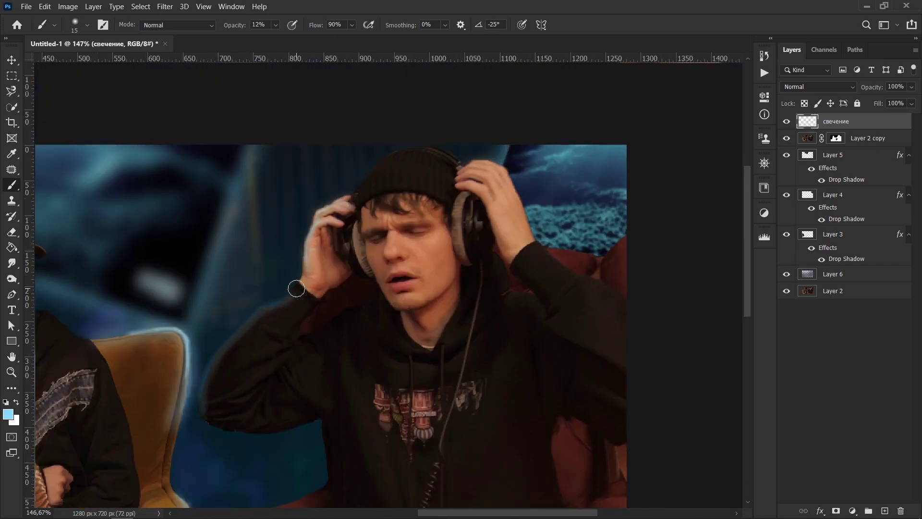
{"action": "scroll", "coordinate": [292, 305], "scroll_direction": "up", "scroll_amount": 5}
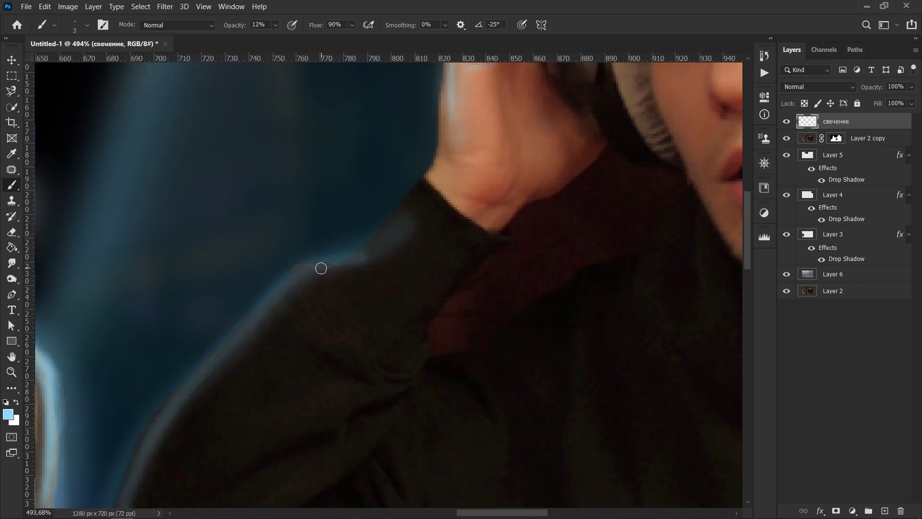
{"action": "scroll", "coordinate": [190, 423], "scroll_direction": "down", "scroll_amount": 3}
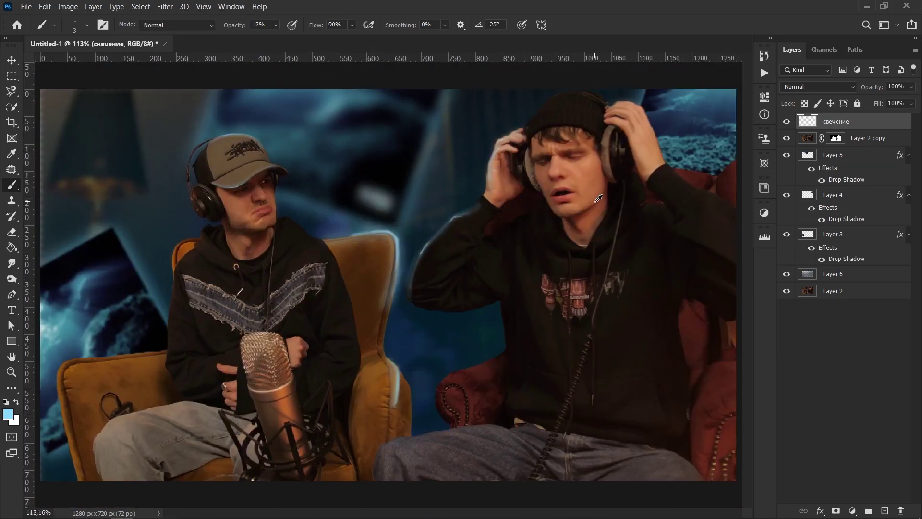
{"action": "scroll", "coordinate": [634, 137], "scroll_direction": "up", "scroll_amount": 4}
Step: Paint a pale glow line along the jaw and onto the headphone ear cup
{"action": "key", "text": "bracketright"}
{"action": "key", "text": "bracketright"}
{"action": "key", "text": "bracketright"}
{"action": "mouse_move", "coordinate": [559, 178]}
{"action": "left_mouse_down"}
{"action": "mouse_move", "coordinate": [535, 255]}
{"action": "mouse_move", "coordinate": [458, 307]}
{"action": "left_mouse_up"}
{"action": "left_click_drag", "start_coordinate": [459, 307], "coordinate": [559, 179]}
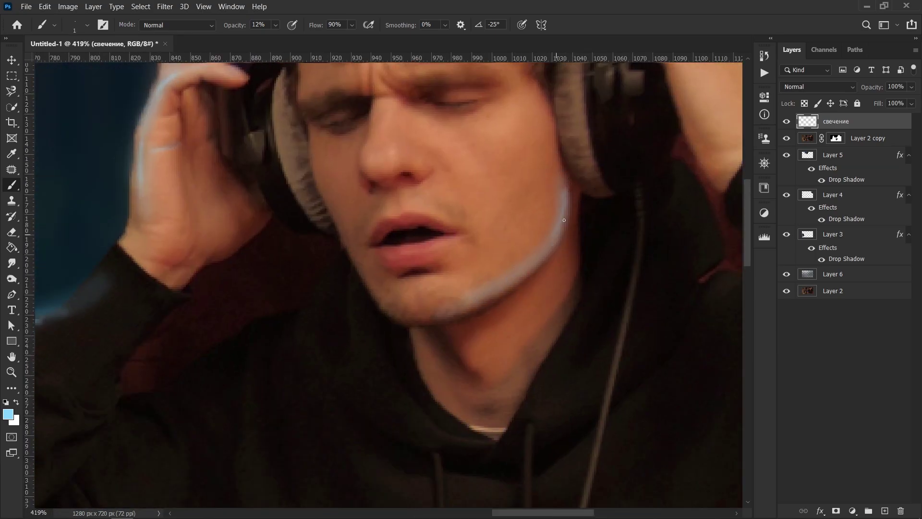
{"action": "scroll", "coordinate": [494, 237], "scroll_direction": "up", "scroll_amount": 4}
{"action": "scroll", "coordinate": [493, 237], "scroll_direction": "right", "scroll_amount": 2}
{"action": "mouse_move", "coordinate": [473, 244]}
{"action": "left_mouse_down"}
{"action": "mouse_move", "coordinate": [471, 377]}
{"action": "mouse_move", "coordinate": [475, 226]}
{"action": "mouse_move", "coordinate": [474, 310]}
{"action": "mouse_move", "coordinate": [437, 494]}
{"action": "left_mouse_up"}
{"action": "key", "text": "bracketright"}
{"action": "key", "text": "bracketright"}
{"action": "key", "text": "bracketright"}
{"action": "scroll", "coordinate": [473, 311], "scroll_direction": "down", "scroll_amount": 5}
{"action": "scroll", "coordinate": [314, 358], "scroll_direction": "up", "scroll_amount": 3}
{"action": "scroll", "coordinate": [314, 358], "scroll_direction": "up", "scroll_amount": 2}
{"action": "key", "text": "bracketleft"}
{"action": "key", "text": "bracketleft"}
{"action": "key", "text": "bracketleft"}
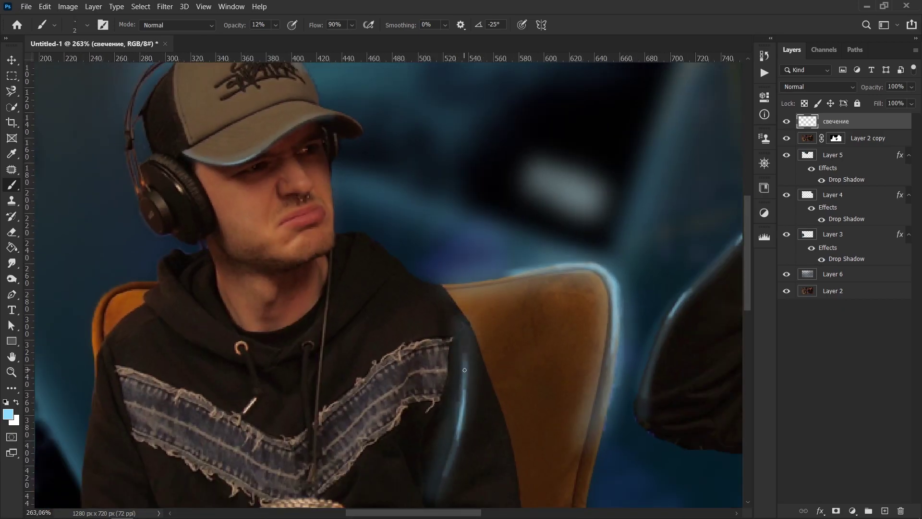
{"action": "scroll", "coordinate": [464, 370], "scroll_direction": "down", "scroll_amount": 5}
{"action": "scroll", "coordinate": [326, 240], "scroll_direction": "up", "scroll_amount": 5}
{"action": "scroll", "coordinate": [326, 240], "scroll_direction": "up", "scroll_amount": 1}
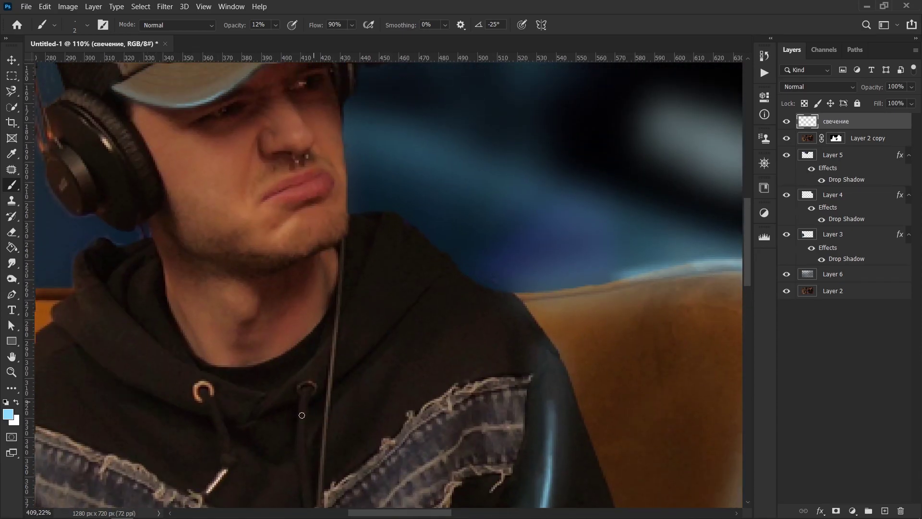
{"action": "key", "text": "v"}
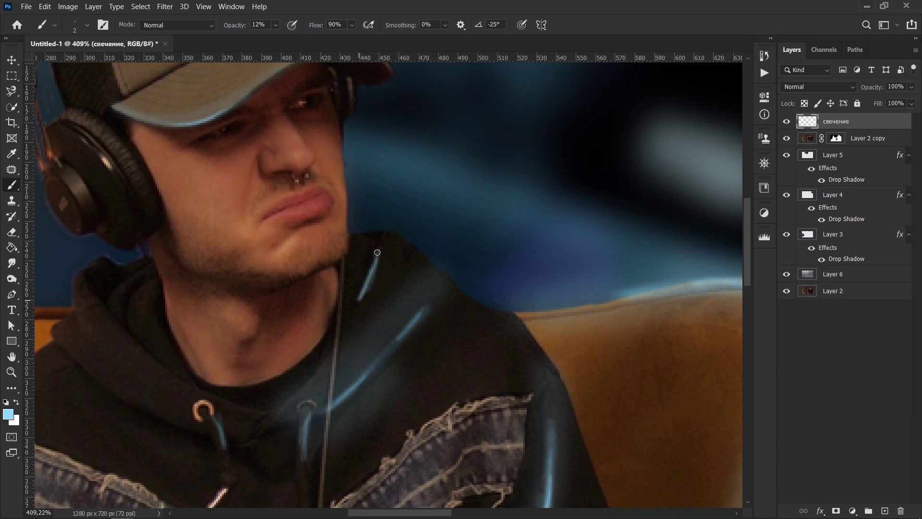
{"action": "scroll", "coordinate": [377, 252], "scroll_direction": "down", "scroll_amount": 10}
Step: Type the LILDRUGHILL caption over the lower part of the image
{"action": "key", "text": "t"}
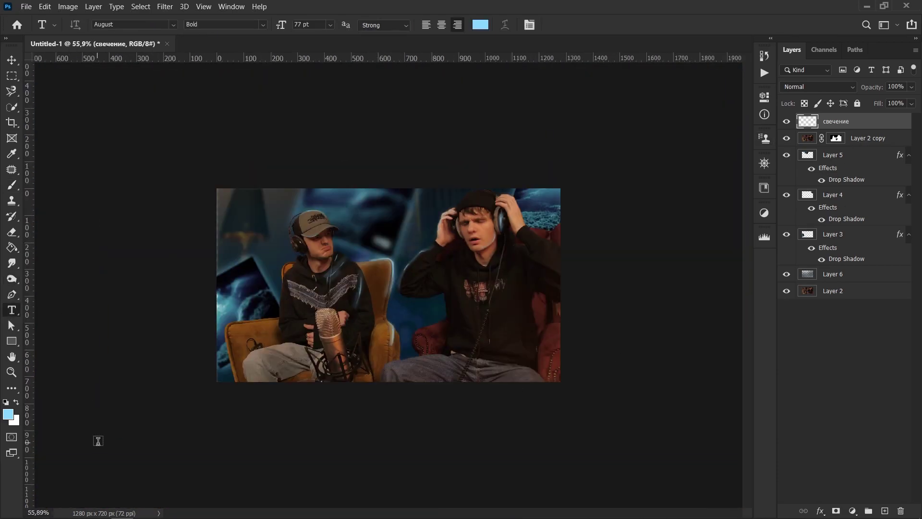
{"action": "left_click", "coordinate": [374, 338]}
{"action": "type", "text": "дш"}
{"action": "type", "text": "DRUGHILL"}
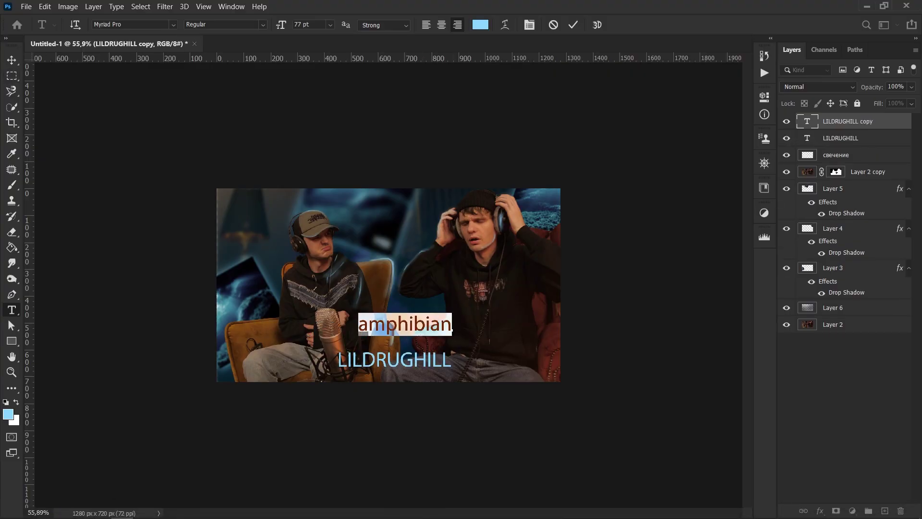
Step: Choose the decorative hand-drawn Pocket _ Font for the amphibian text
{"action": "left_click", "coordinate": [173, 24]}
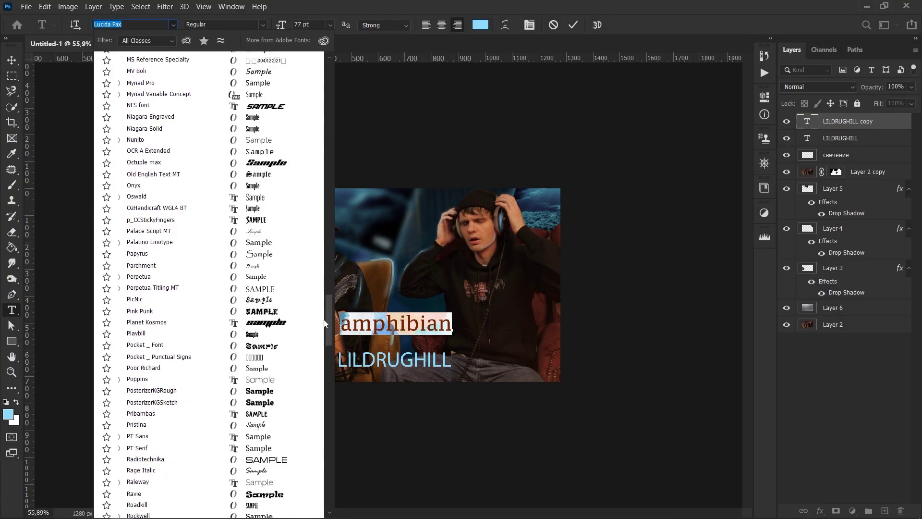
{"action": "scroll", "coordinate": [280, 189], "scroll_direction": "down", "scroll_amount": 10}
{"action": "scroll", "coordinate": [280, 188], "scroll_direction": "up", "scroll_amount": 2}
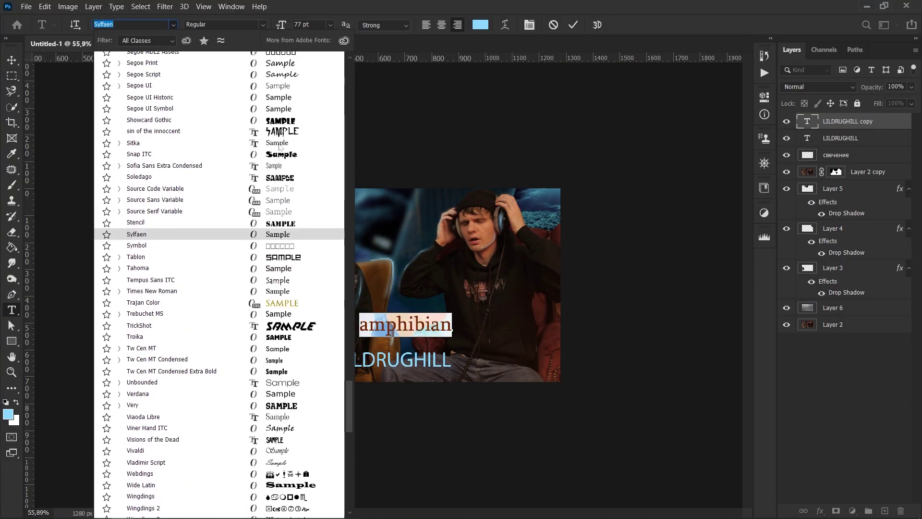
{"action": "scroll", "coordinate": [281, 189], "scroll_direction": "up", "scroll_amount": 1}
{"action": "scroll", "coordinate": [285, 187], "scroll_direction": "up", "scroll_amount": 3}
{"action": "scroll", "coordinate": [285, 188], "scroll_direction": "up", "scroll_amount": 5}
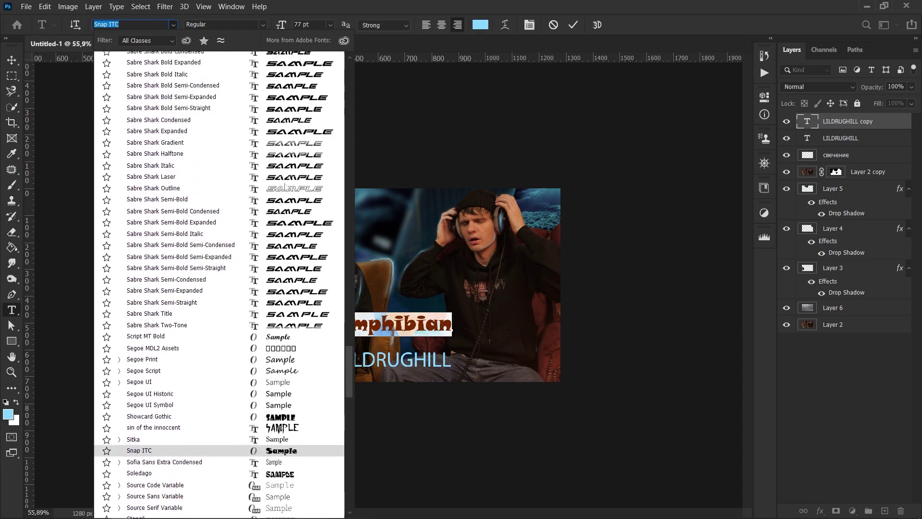
{"action": "scroll", "coordinate": [284, 192], "scroll_direction": "up", "scroll_amount": 6}
{"action": "scroll", "coordinate": [283, 202], "scroll_direction": "up", "scroll_amount": 1}
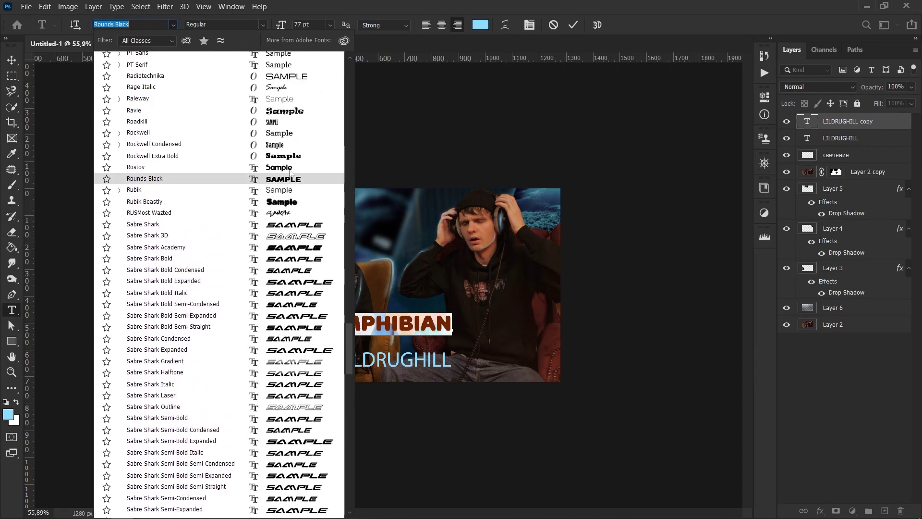
{"action": "scroll", "coordinate": [290, 154], "scroll_direction": "up", "scroll_amount": 3}
{"action": "scroll", "coordinate": [290, 122], "scroll_direction": "up", "scroll_amount": 1}
{"action": "scroll", "coordinate": [291, 122], "scroll_direction": "up", "scroll_amount": 3}
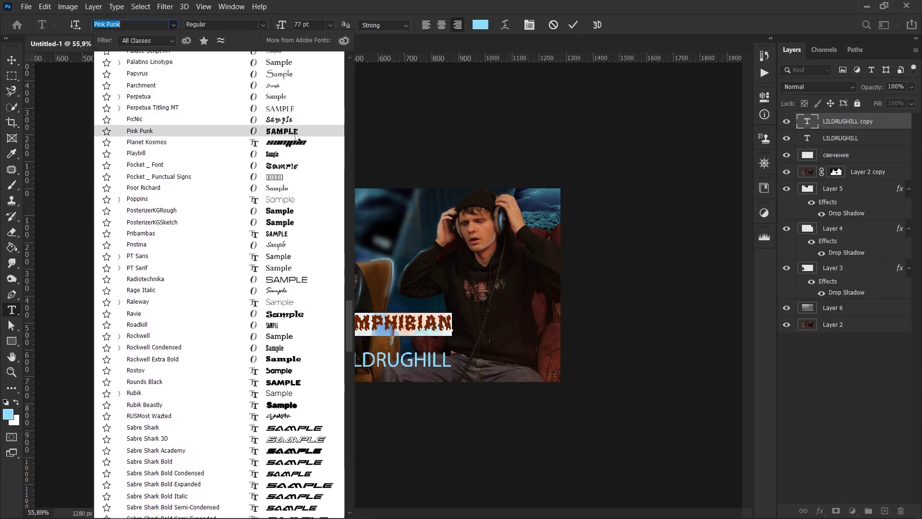
{"action": "key", "text": "Escape"}
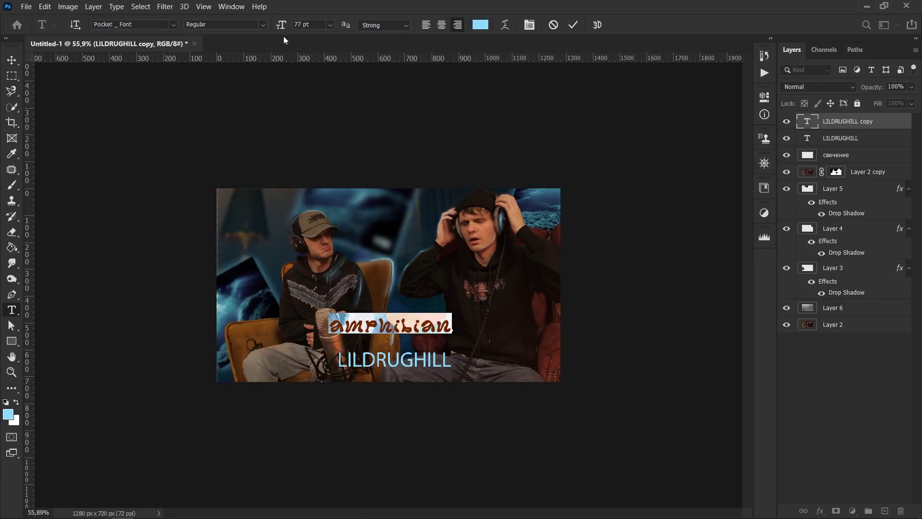
Step: Enlarge the amphibian text to 141 pt and commit it
{"action": "left_click_drag", "start_coordinate": [282, 25], "coordinate": [317, 26]}
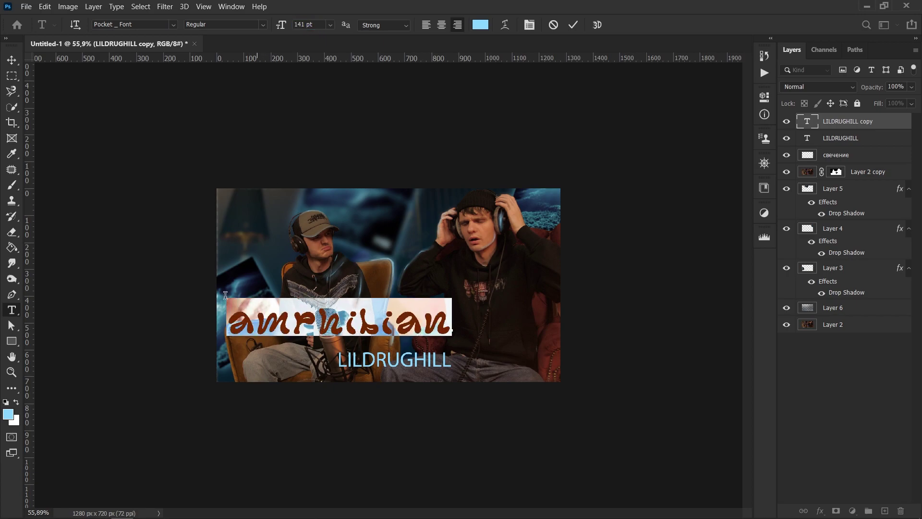
{"action": "key", "text": "ctrl+Return"}
{"action": "key", "text": "v"}
Step: Retype the word as capital AMPHIBIAN and move it toward the bottom centre
{"action": "double_click", "coordinate": [251, 321]}
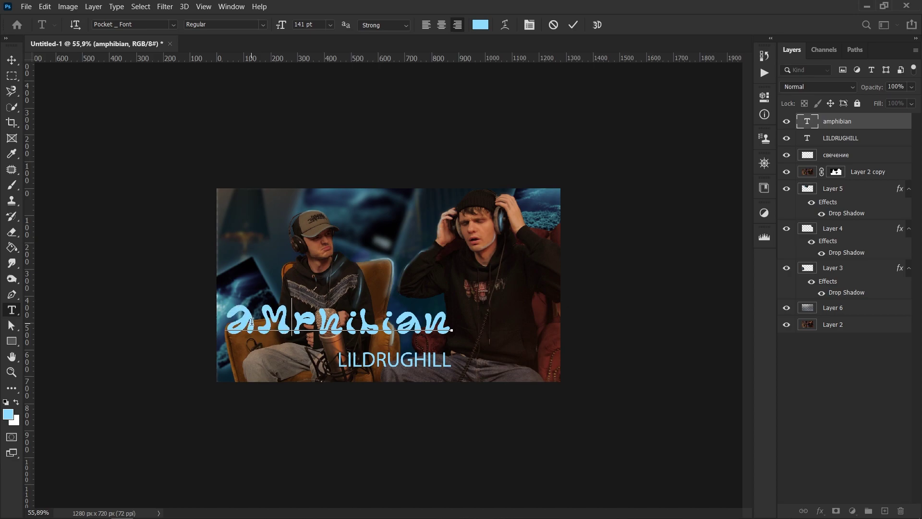
{"action": "key", "text": "BackSpace"}
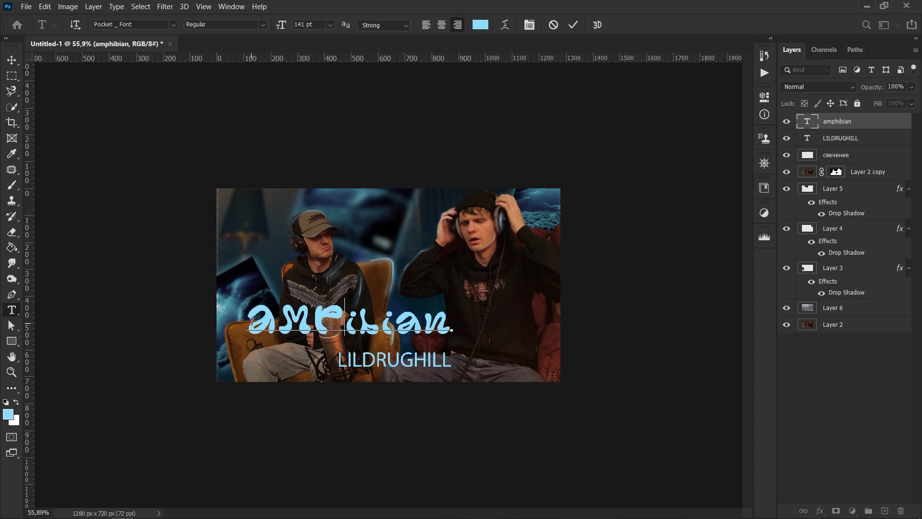
{"action": "key", "text": "BackSpace"}
{"action": "type", "text": "I"}
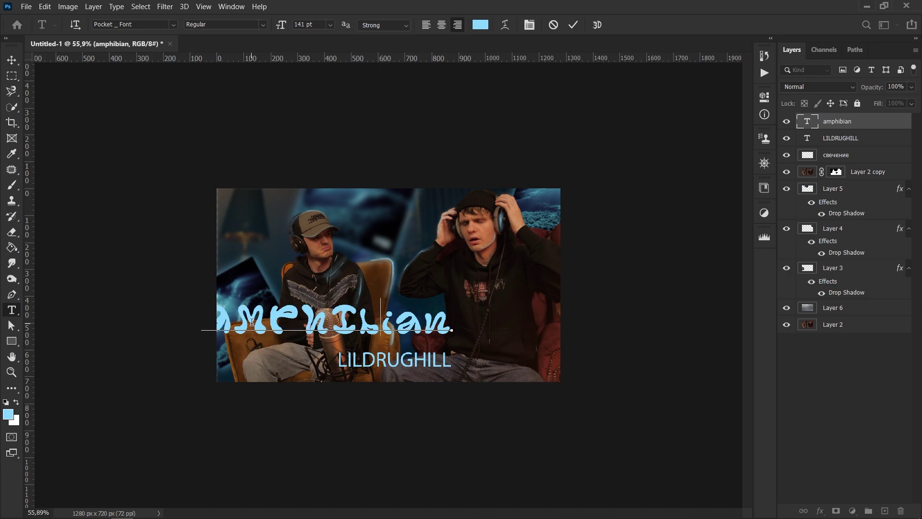
{"action": "key", "text": "Delete"}
{"action": "type", "text": "B"}
{"action": "key", "text": "Delete"}
{"action": "type", "text": "I"}
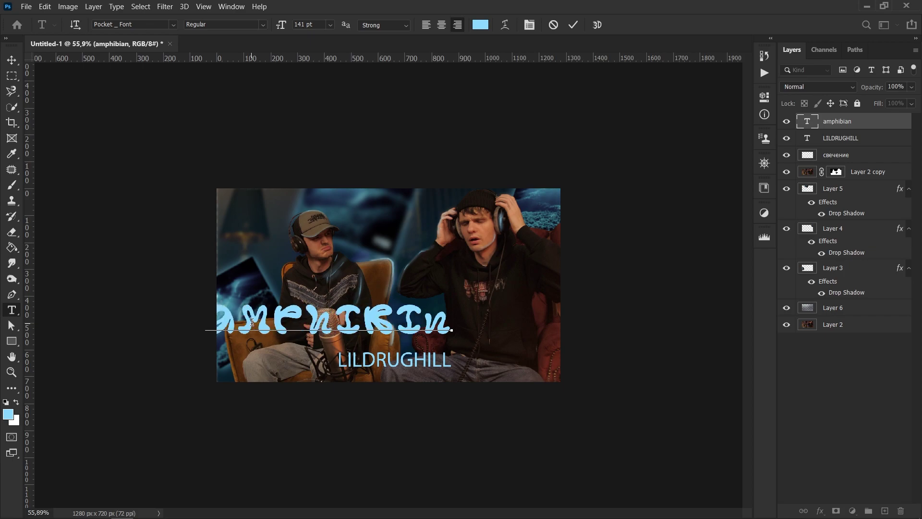
{"action": "key", "text": "Delete"}
{"action": "key", "text": "Delete"}
{"action": "type", "text": "AN"}
{"action": "key", "text": "ctrl+Return"}
{"action": "key", "text": "v"}
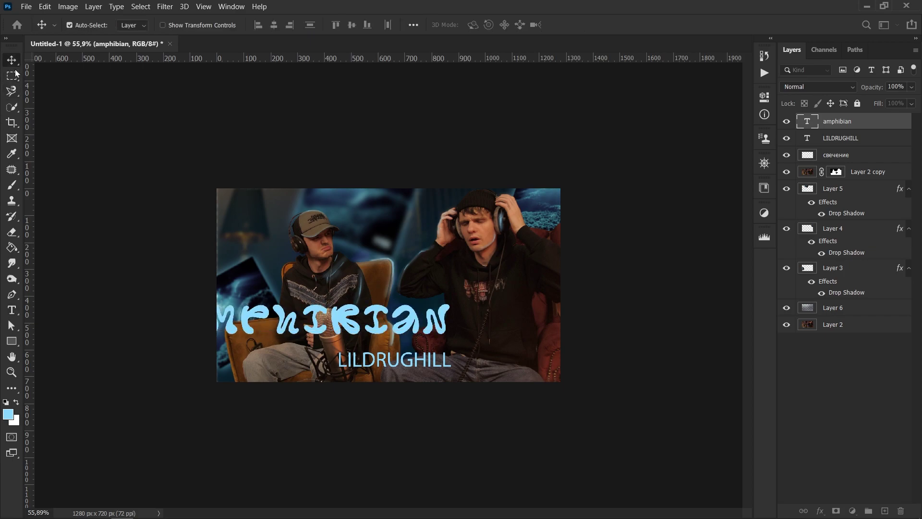
{"action": "mouse_move", "coordinate": [335, 331]}
{"action": "left_mouse_down"}
{"action": "mouse_move", "coordinate": [414, 371]}
{"action": "mouse_move", "coordinate": [419, 326]}
{"action": "mouse_move", "coordinate": [405, 345]}
{"action": "left_mouse_up"}
Step: Set the LILDRUGHILL text in the Haettenschweiler font
{"action": "double_click", "coordinate": [412, 319]}
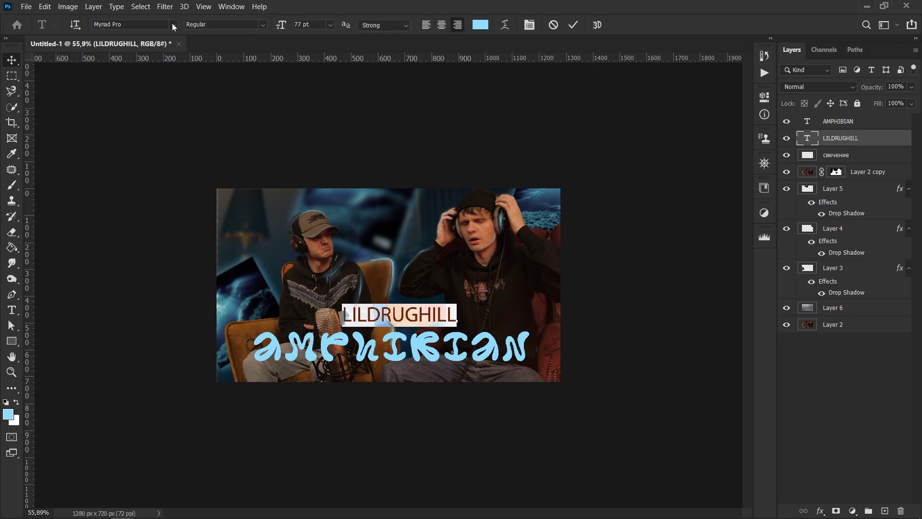
{"action": "left_click", "coordinate": [173, 25]}
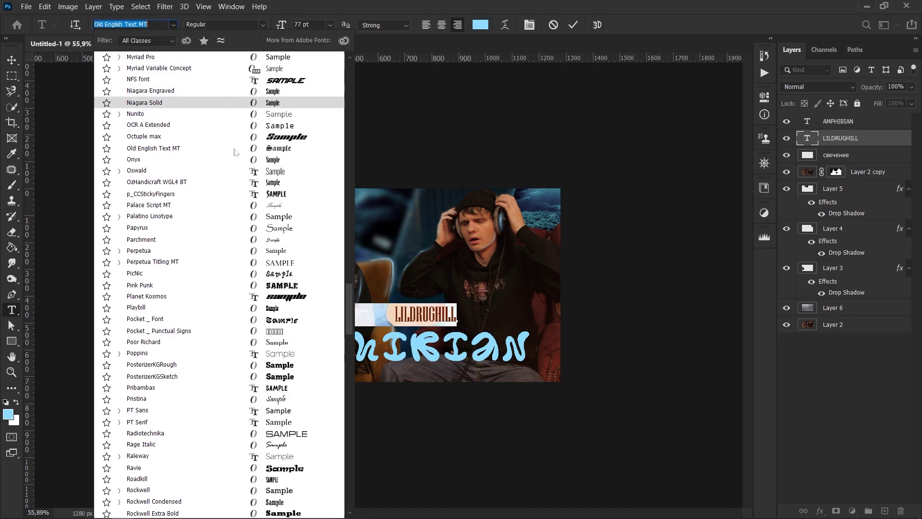
{"action": "key", "text": "Down"}
{"action": "key", "text": "Down"}
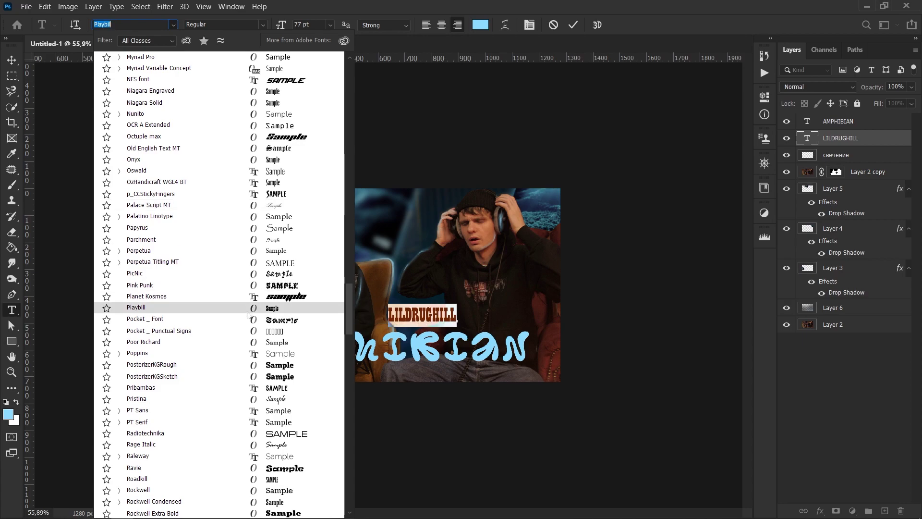
{"action": "scroll", "coordinate": [240, 305], "scroll_direction": "up", "scroll_amount": 8}
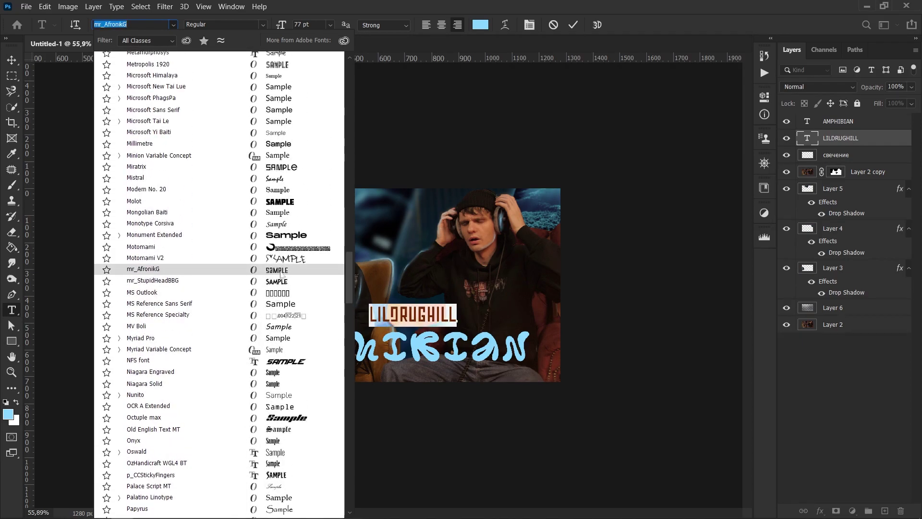
{"action": "scroll", "coordinate": [280, 288], "scroll_direction": "up", "scroll_amount": 4}
{"action": "scroll", "coordinate": [283, 288], "scroll_direction": "up", "scroll_amount": 2}
{"action": "scroll", "coordinate": [283, 278], "scroll_direction": "up", "scroll_amount": 2}
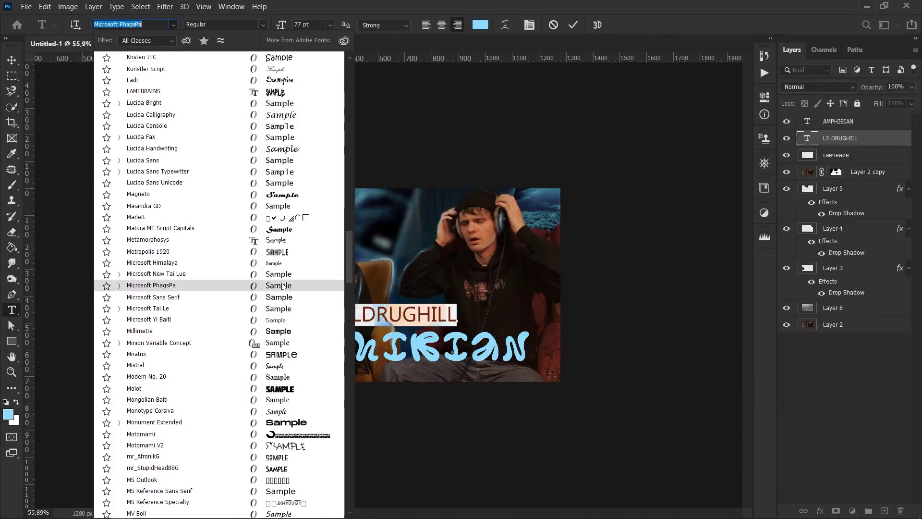
{"action": "scroll", "coordinate": [286, 255], "scroll_direction": "up", "scroll_amount": 2}
{"action": "scroll", "coordinate": [288, 235], "scroll_direction": "up", "scroll_amount": 1}
{"action": "scroll", "coordinate": [290, 224], "scroll_direction": "up", "scroll_amount": 1}
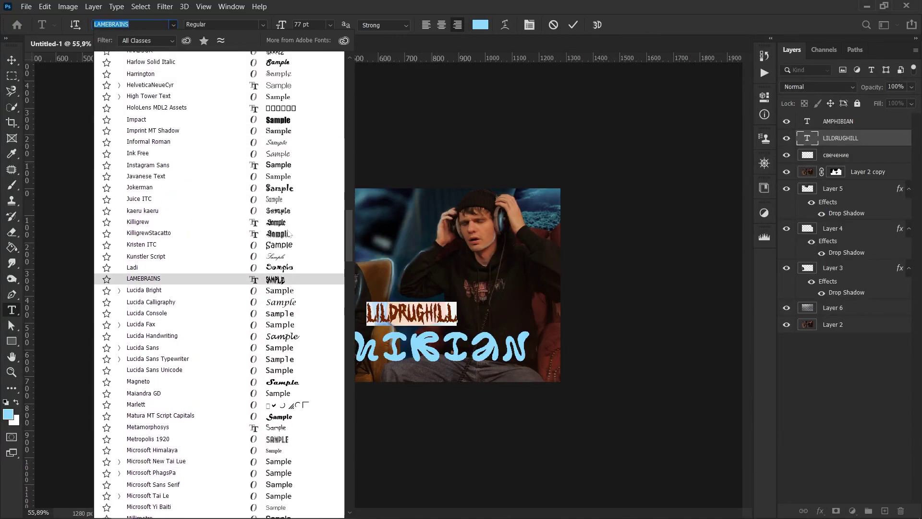
{"action": "scroll", "coordinate": [289, 223], "scroll_direction": "up", "scroll_amount": 1}
{"action": "scroll", "coordinate": [289, 223], "scroll_direction": "up", "scroll_amount": 1}
{"action": "scroll", "coordinate": [290, 222], "scroll_direction": "up", "scroll_amount": 2}
{"action": "scroll", "coordinate": [287, 249], "scroll_direction": "up", "scroll_amount": 3}
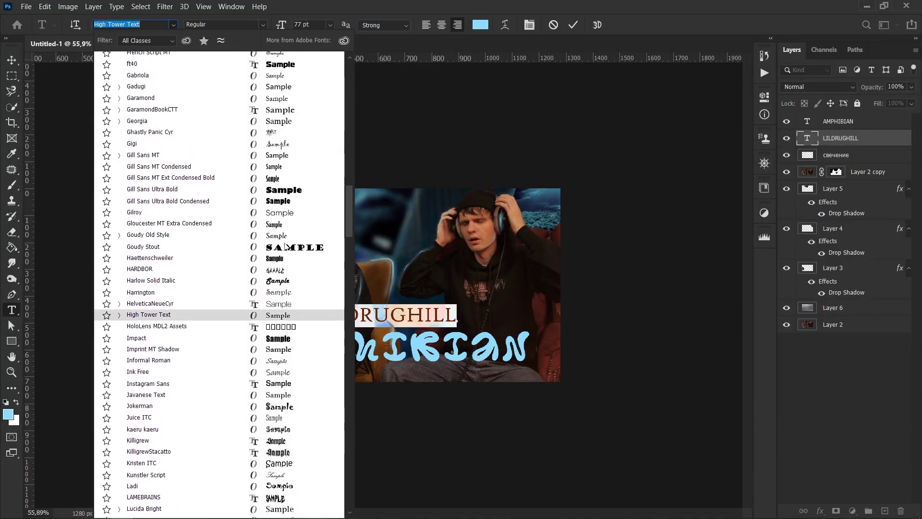
{"action": "scroll", "coordinate": [285, 260], "scroll_direction": "up", "scroll_amount": 1}
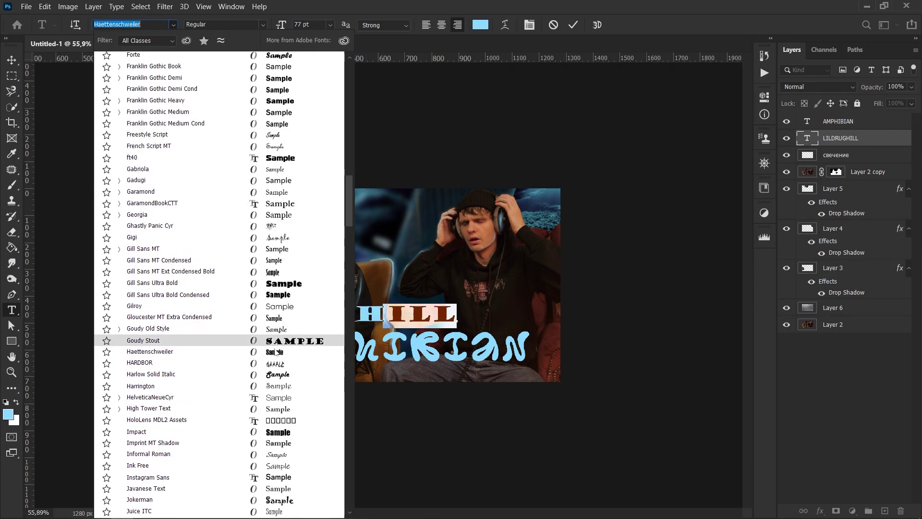
{"action": "left_click", "coordinate": [8, 60]}
Step: Enlarge LILDRUGHILL from 119 to 132 pt, move AMPHIBIAN up and LILDRUGHILL to the bottom
{"action": "double_click", "coordinate": [398, 314]}
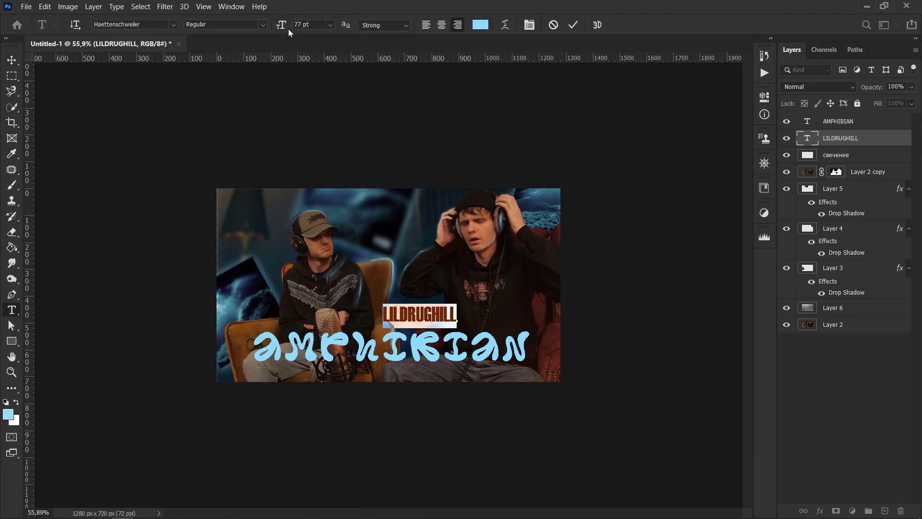
{"action": "left_click", "coordinate": [300, 28]}
{"action": "type", "text": "119"}
{"action": "left_click_drag", "start_coordinate": [305, 32], "coordinate": [313, 33]}
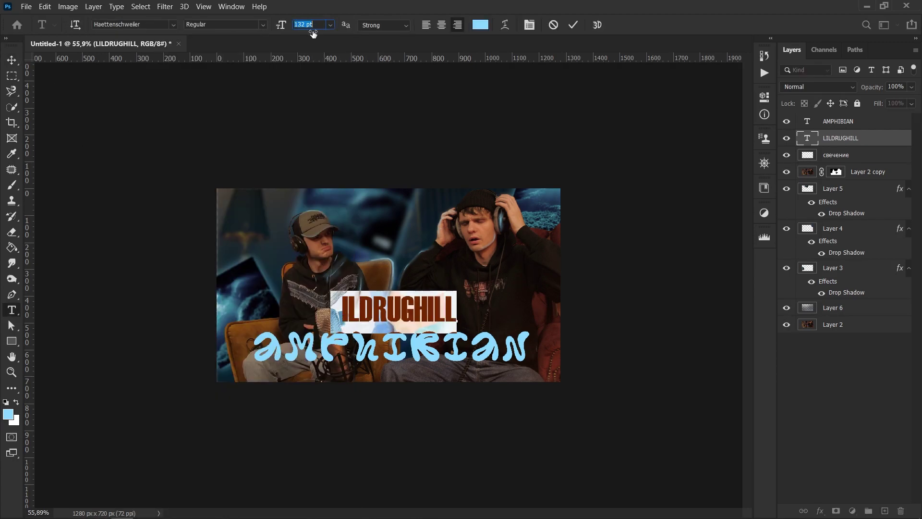
{"action": "left_click", "coordinate": [12, 60]}
{"action": "left_click_drag", "start_coordinate": [392, 346], "coordinate": [406, 269]}
{"action": "left_click_drag", "start_coordinate": [393, 313], "coordinate": [394, 362]}
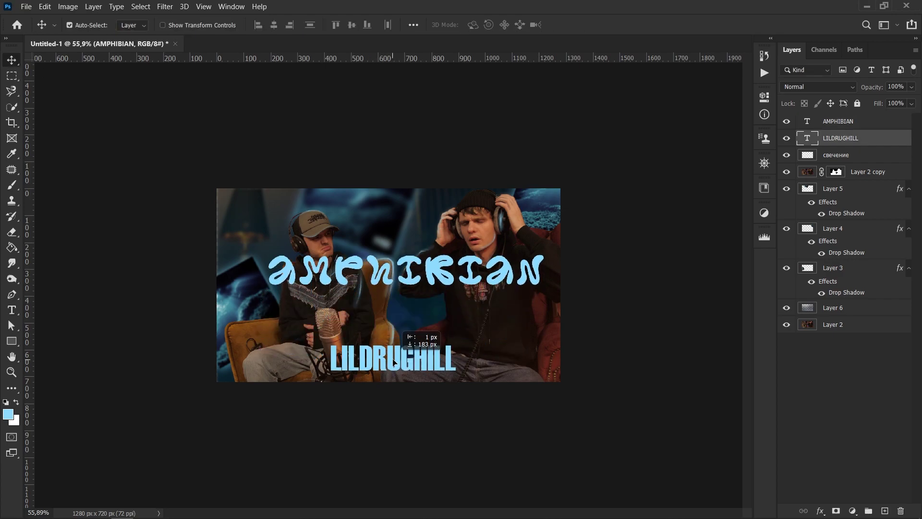
Step: Switch LILDRUGHILL to a condensed bold font
{"action": "double_click", "coordinate": [394, 359]}
{"action": "left_click", "coordinate": [172, 25]}
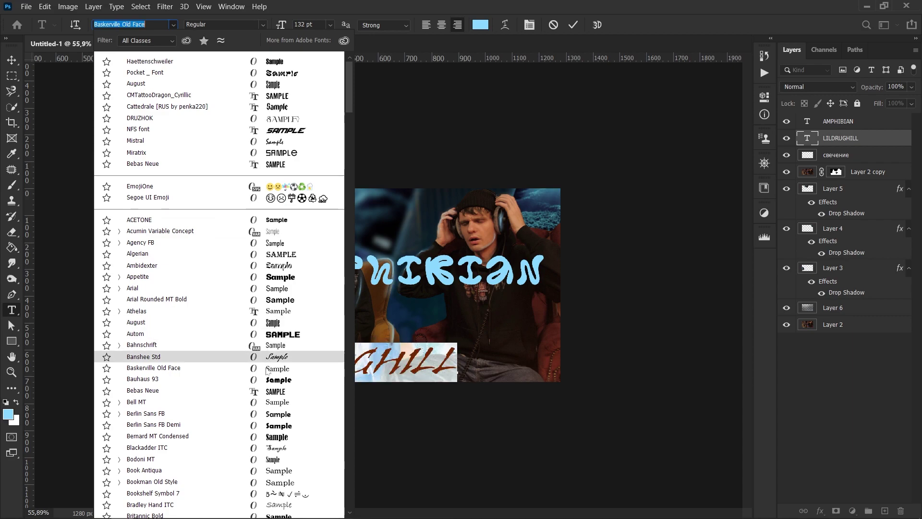
{"action": "scroll", "coordinate": [280, 432], "scroll_direction": "down", "scroll_amount": 5}
{"action": "scroll", "coordinate": [280, 432], "scroll_direction": "down", "scroll_amount": 5}
{"action": "scroll", "coordinate": [280, 432], "scroll_direction": "down", "scroll_amount": 2}
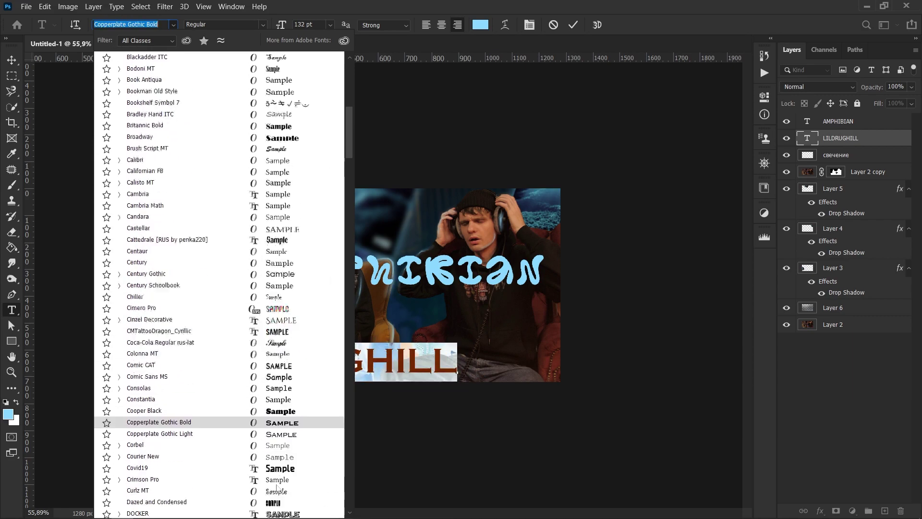
{"action": "scroll", "coordinate": [280, 432], "scroll_direction": "down", "scroll_amount": 3}
{"action": "scroll", "coordinate": [280, 432], "scroll_direction": "down", "scroll_amount": 2}
{"action": "scroll", "coordinate": [278, 469], "scroll_direction": "down", "scroll_amount": 1}
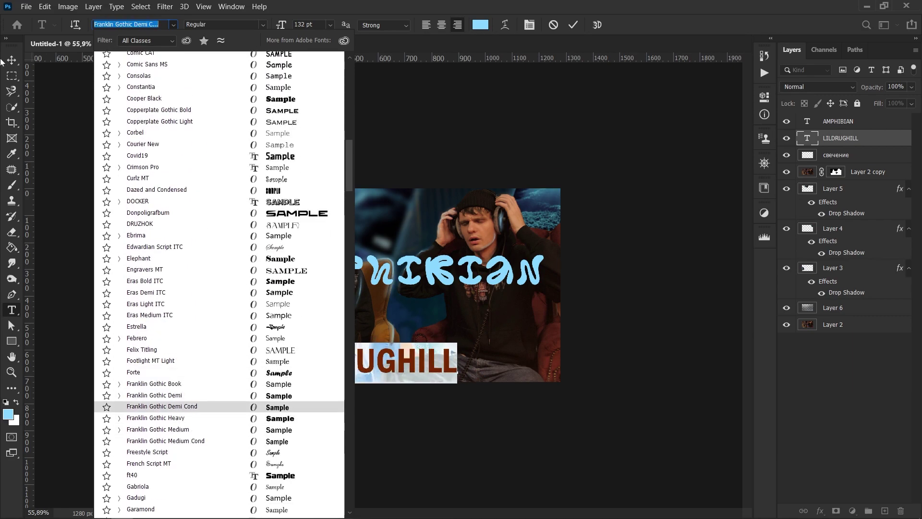
{"action": "left_click", "coordinate": [277, 466]}
Step: Apply a wavy ornate font to the AMPHIBIAN title
{"action": "double_click", "coordinate": [451, 269]}
{"action": "left_click", "coordinate": [172, 25]}
{"action": "scroll", "coordinate": [337, 236], "scroll_direction": "down", "scroll_amount": 5}
{"action": "scroll", "coordinate": [312, 288], "scroll_direction": "down", "scroll_amount": 3}
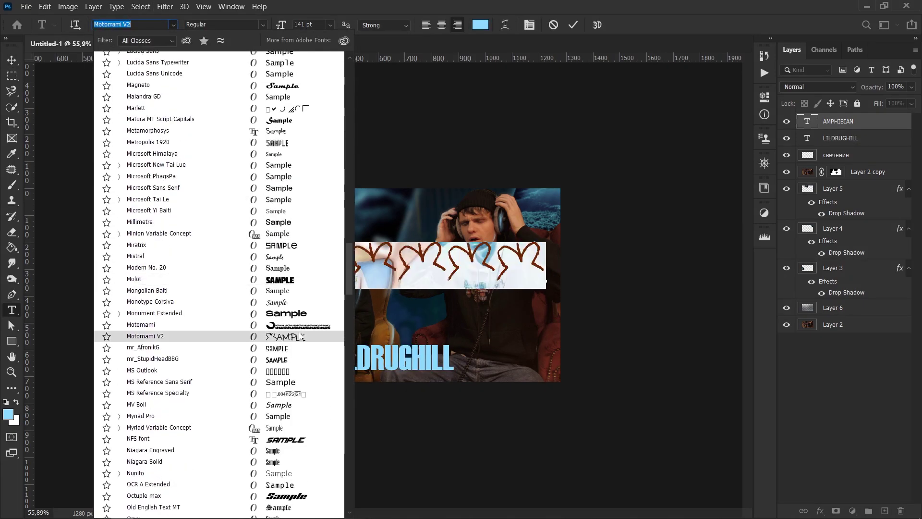
{"action": "scroll", "coordinate": [288, 288], "scroll_direction": "down", "scroll_amount": 3}
{"action": "scroll", "coordinate": [283, 307], "scroll_direction": "down", "scroll_amount": 3}
{"action": "scroll", "coordinate": [283, 317], "scroll_direction": "down", "scroll_amount": 2}
{"action": "scroll", "coordinate": [287, 307], "scroll_direction": "up", "scroll_amount": 5}
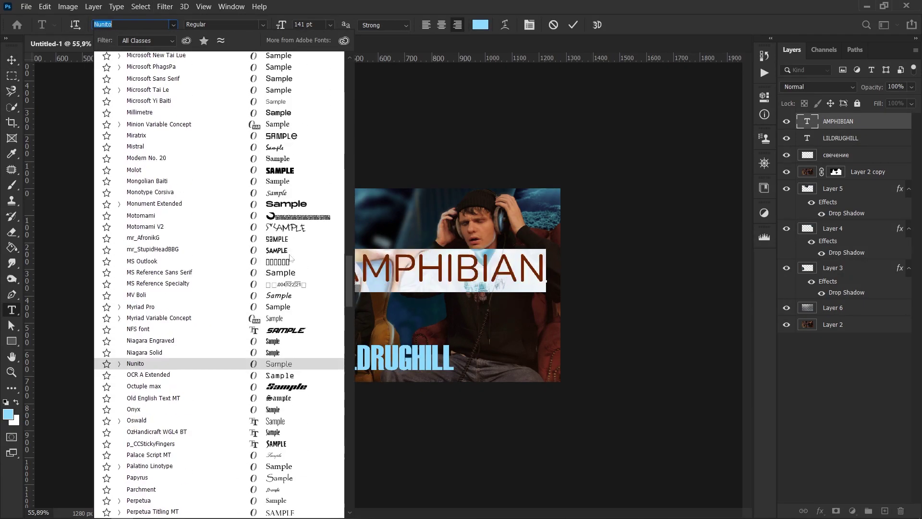
{"action": "scroll", "coordinate": [287, 288], "scroll_direction": "up", "scroll_amount": 5}
{"action": "left_click", "coordinate": [144, 237]}
{"action": "double_click", "coordinate": [387, 355]}
Step: Commit the title edit and enlarge AMPHIBIAN across the lower image with Free Transform
{"action": "key", "text": "ctrl+Return"}
{"action": "key", "text": "v"}
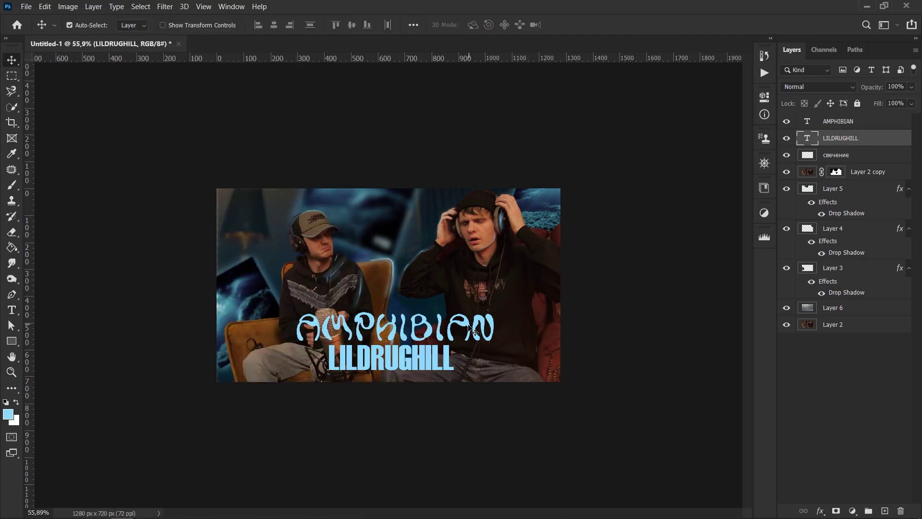
{"action": "key", "text": "ctrl+t"}
Step: Set LILDRUGHILL in Raleway Medium and shift it about 100px right
{"action": "double_click", "coordinate": [406, 368]}
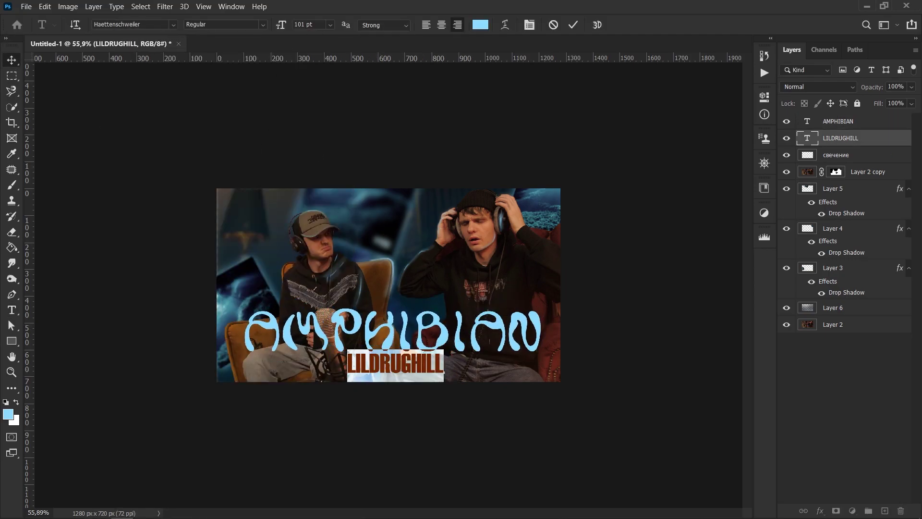
{"action": "left_click", "coordinate": [173, 25]}
{"action": "scroll", "coordinate": [202, 336], "scroll_direction": "down", "scroll_amount": 5}
{"action": "scroll", "coordinate": [200, 364], "scroll_direction": "down", "scroll_amount": 5}
{"action": "scroll", "coordinate": [202, 365], "scroll_direction": "down", "scroll_amount": 10}
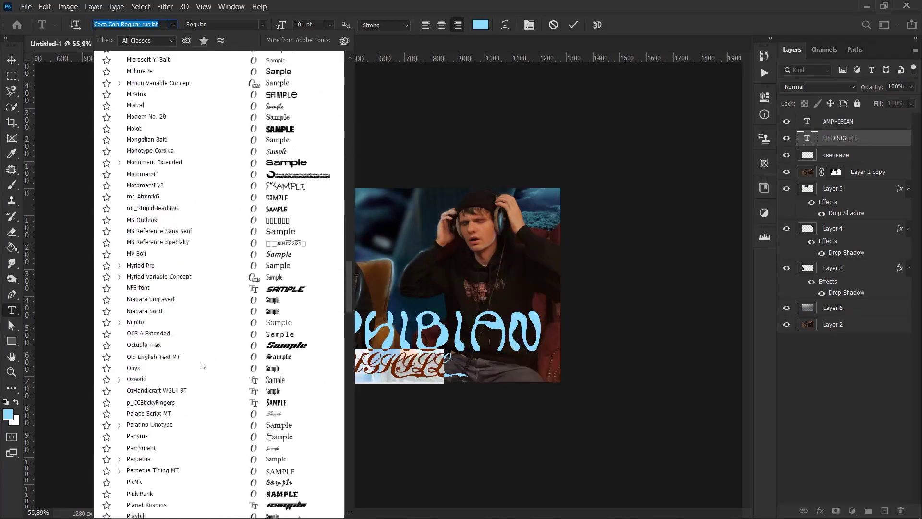
{"action": "scroll", "coordinate": [202, 365], "scroll_direction": "down", "scroll_amount": 10}
{"action": "left_click", "coordinate": [144, 328]}
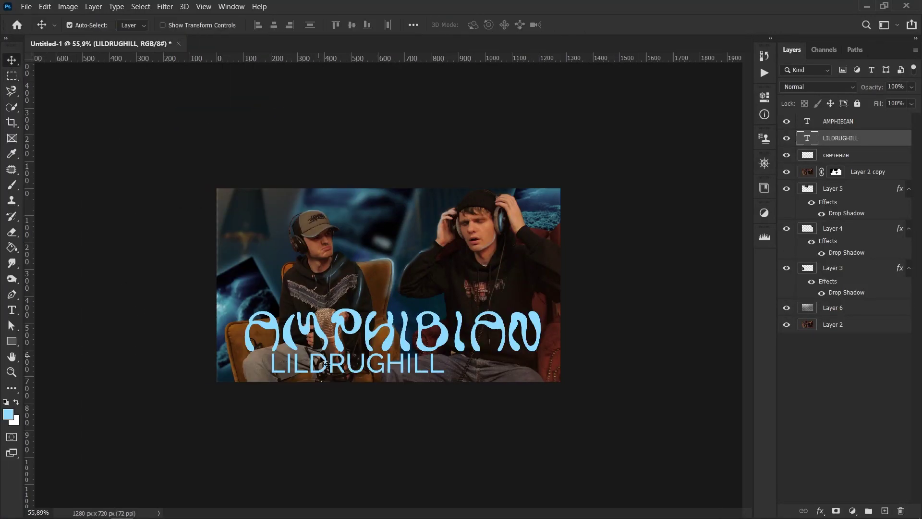
{"action": "left_click_drag", "start_coordinate": [355, 364], "coordinate": [405, 365]}
Step: Bring back the Layers panel and show the Character panel
{"action": "left_click", "coordinate": [231, 6]}
{"action": "left_click", "coordinate": [240, 372]}
{"action": "left_click", "coordinate": [791, 49]}
{"action": "left_click", "coordinate": [232, 6]}
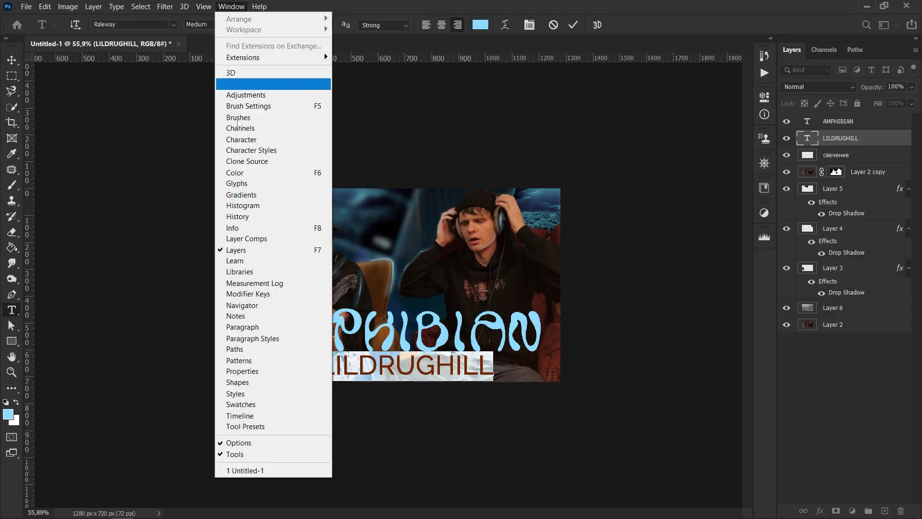
{"action": "left_click", "coordinate": [245, 173]}
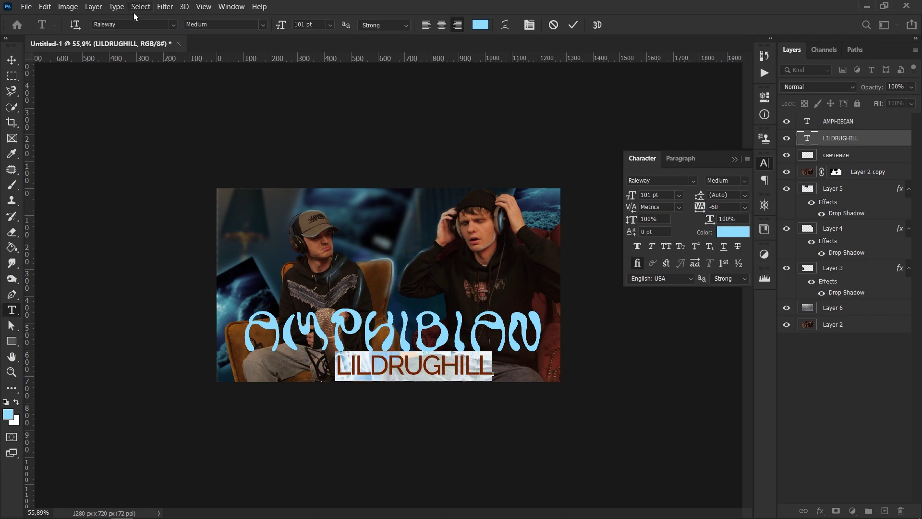
Step: Return LILDRUGHILL to Haettenschweiler and centre it under AMPHIBIAN
{"action": "left_click", "coordinate": [223, 24]}
{"action": "left_click", "coordinate": [231, 152]}
{"action": "left_click", "coordinate": [132, 24]}
{"action": "left_click", "coordinate": [145, 192]}
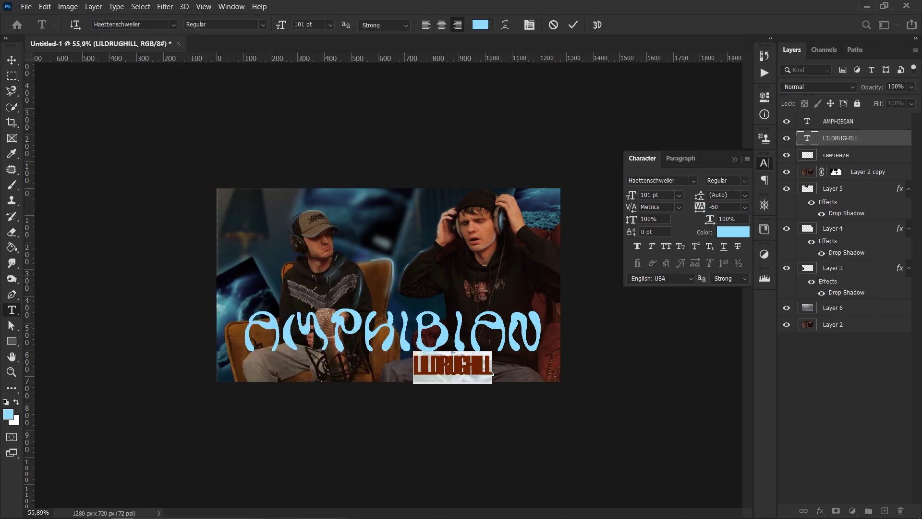
{"action": "key", "text": "ctrl+Return"}
{"action": "key", "text": "v"}
{"action": "left_click_drag", "start_coordinate": [494, 390], "coordinate": [480, 314]}
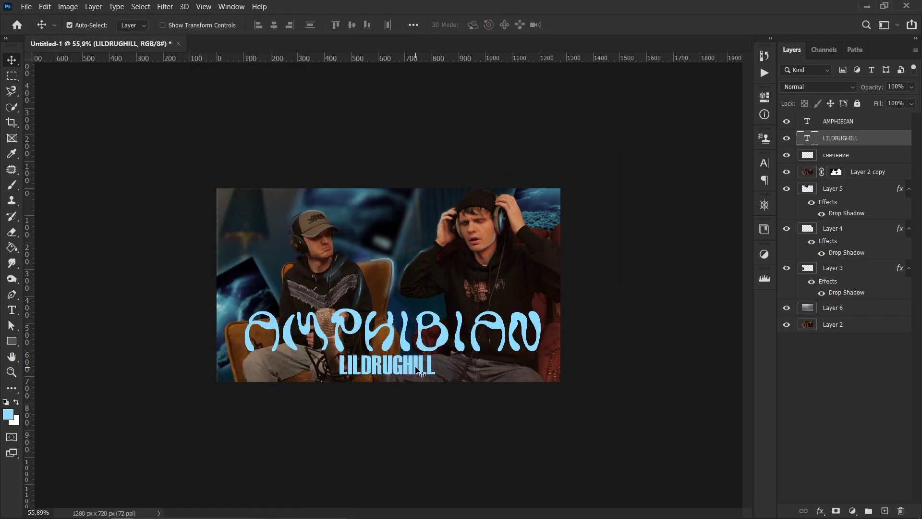
{"action": "left_click", "coordinate": [876, 122], "text": "shift"}
Step: Create a new empty layer and switch to the Brush tool
{"action": "left_click", "coordinate": [865, 138]}
{"action": "double_click", "coordinate": [864, 154]}
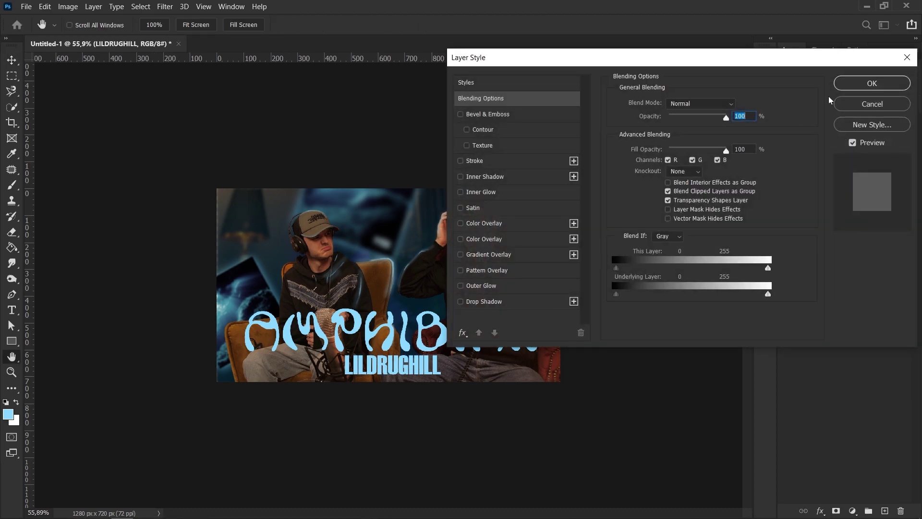
{"action": "key", "text": "Escape"}
{"action": "key", "text": "ctrl+shift+alt+n"}
{"action": "key", "text": "b"}
Step: Set the foreground colour to #02324b and paint the lower area on Layer 7
{"action": "left_click", "coordinate": [8, 414]}
{"action": "left_click", "coordinate": [678, 425]}
{"action": "type", "text": "02324b"}
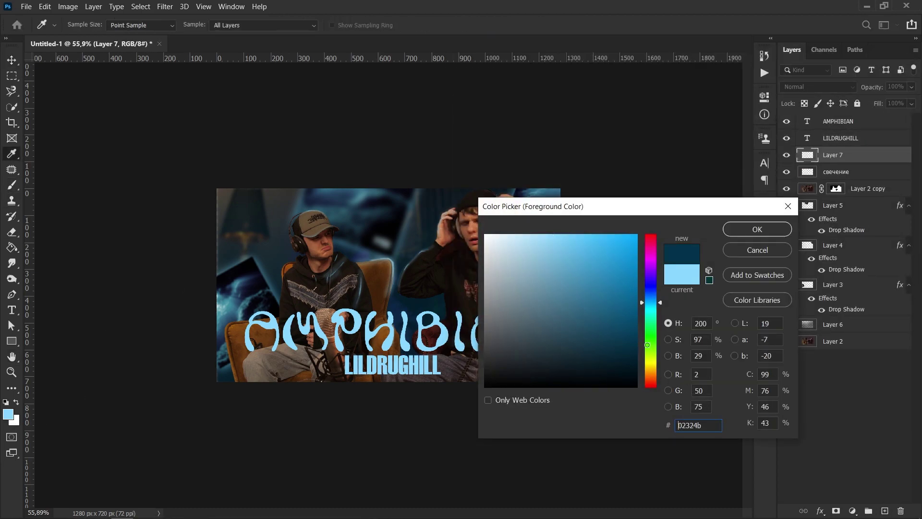
{"action": "left_click", "coordinate": [741, 234]}
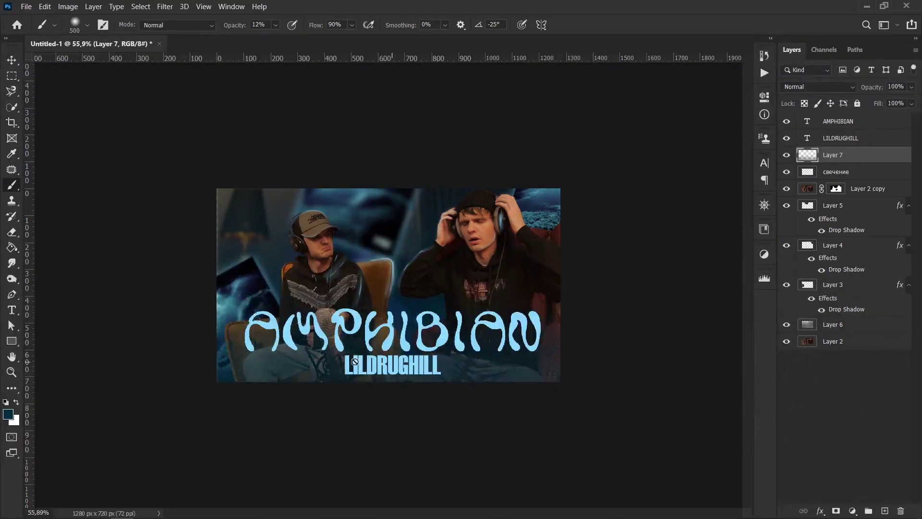
{"action": "left_click", "coordinate": [846, 408]}
{"action": "left_click", "coordinate": [897, 143]}
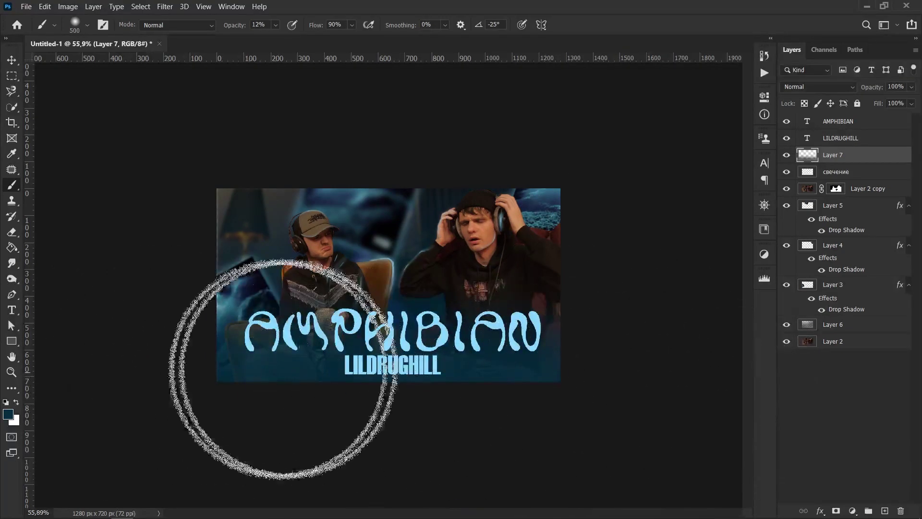
{"action": "left_click", "coordinate": [883, 140]}
Step: Give LILDRUGHILL a white Colour Overlay layer style
{"action": "double_click", "coordinate": [881, 144]}
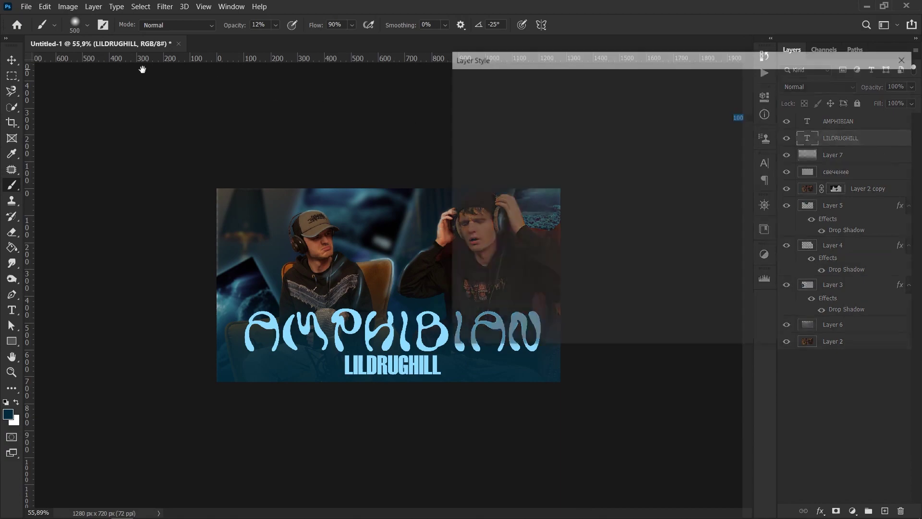
{"action": "left_click", "coordinate": [460, 239]}
{"action": "left_click", "coordinate": [543, 238]}
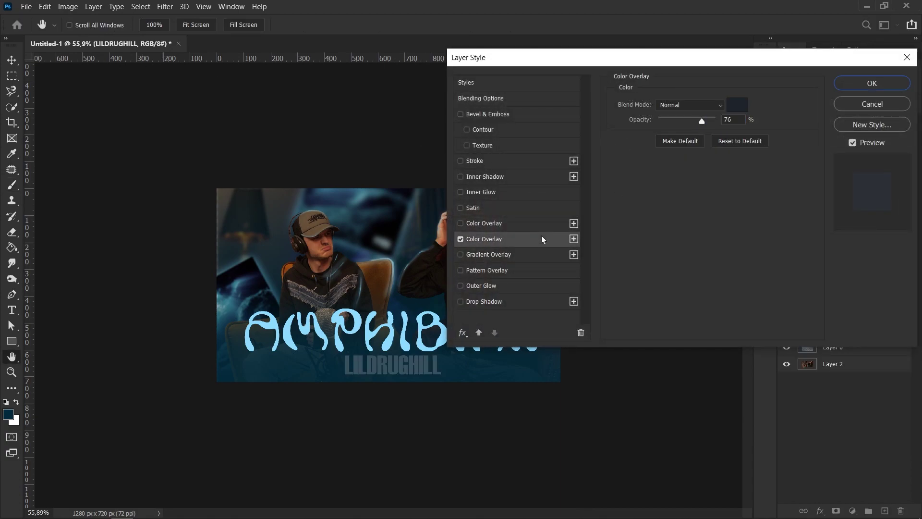
{"action": "left_click", "coordinate": [736, 107]}
{"action": "left_click", "coordinate": [379, 222]}
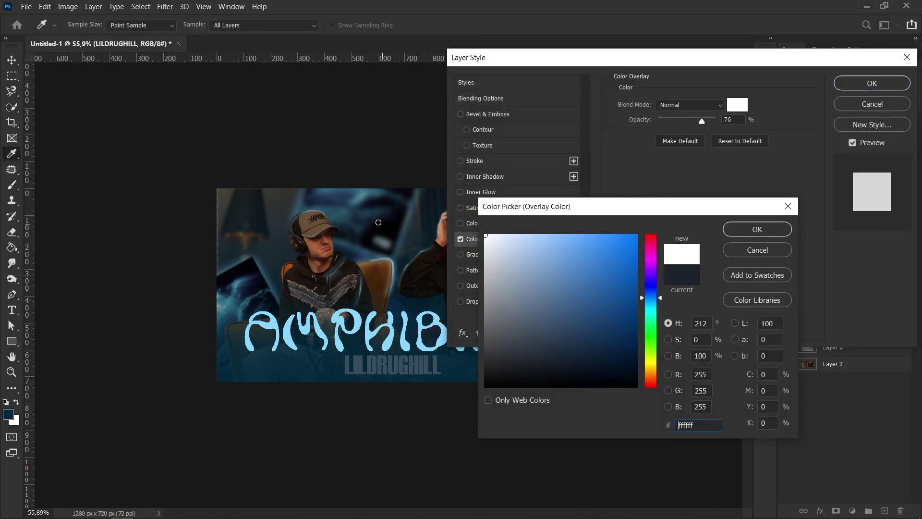
{"action": "left_click", "coordinate": [749, 228]}
Step: Add a stroke in light blue sampled from AMPHIBIAN and apply the styles
{"action": "left_click", "coordinate": [471, 161]}
{"action": "left_click", "coordinate": [645, 191]}
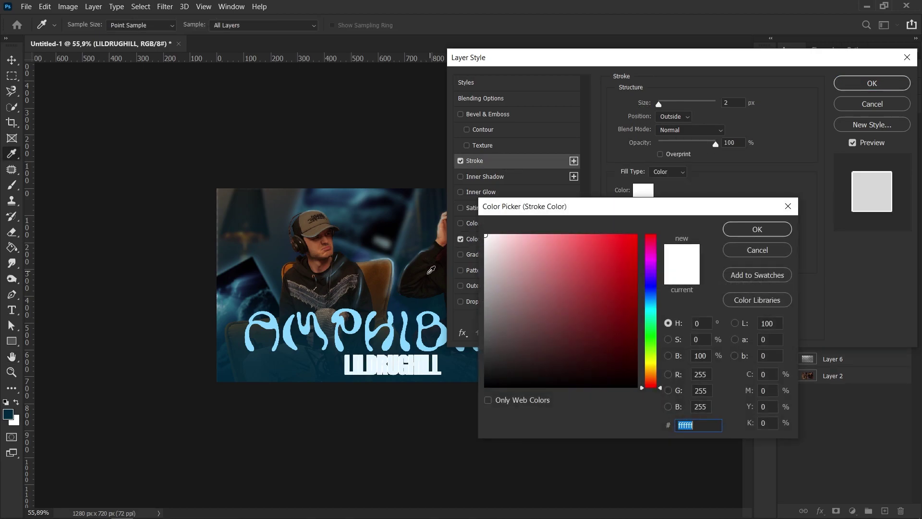
{"action": "left_click", "coordinate": [393, 332]}
{"action": "left_click", "coordinate": [731, 229]}
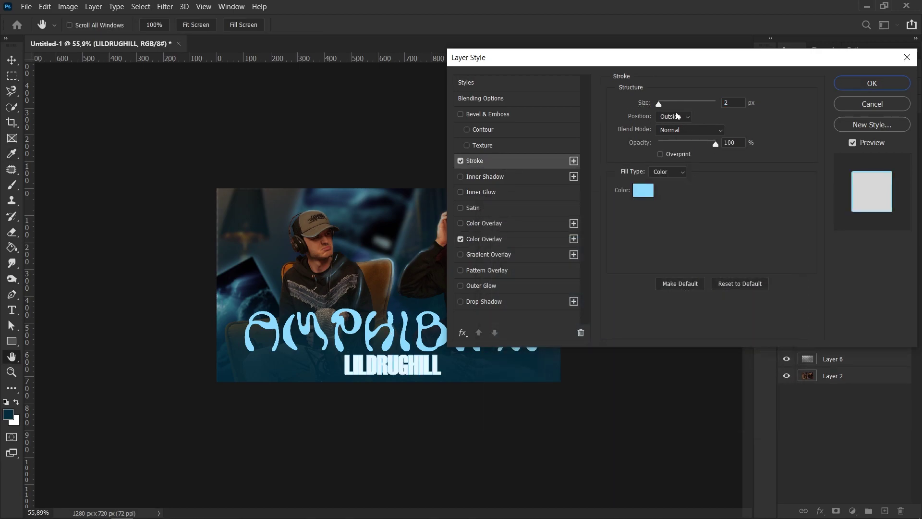
{"action": "key", "text": "Return"}
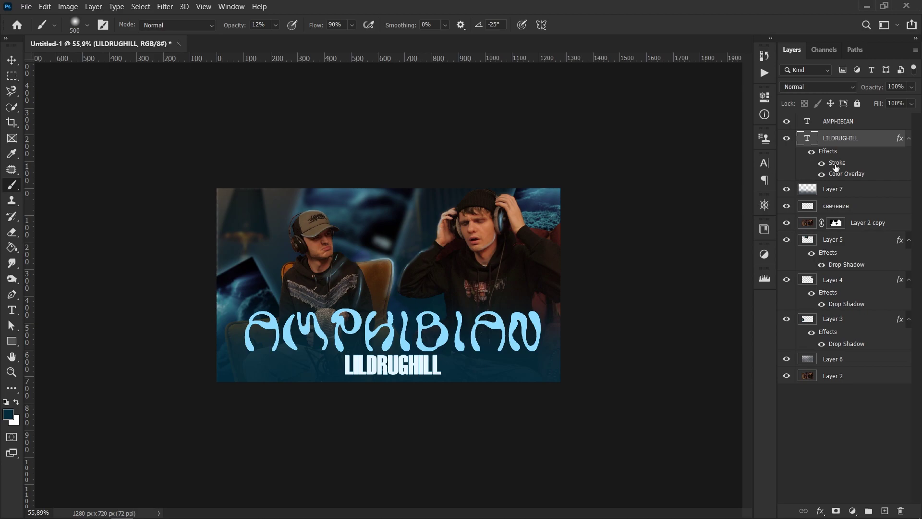
Step: Make the stroke colour 88d6ff, Normal blend, Center position, 2 px size
{"action": "double_click", "coordinate": [837, 163]}
{"action": "left_click", "coordinate": [644, 191]}
{"action": "left_click", "coordinate": [392, 355]}
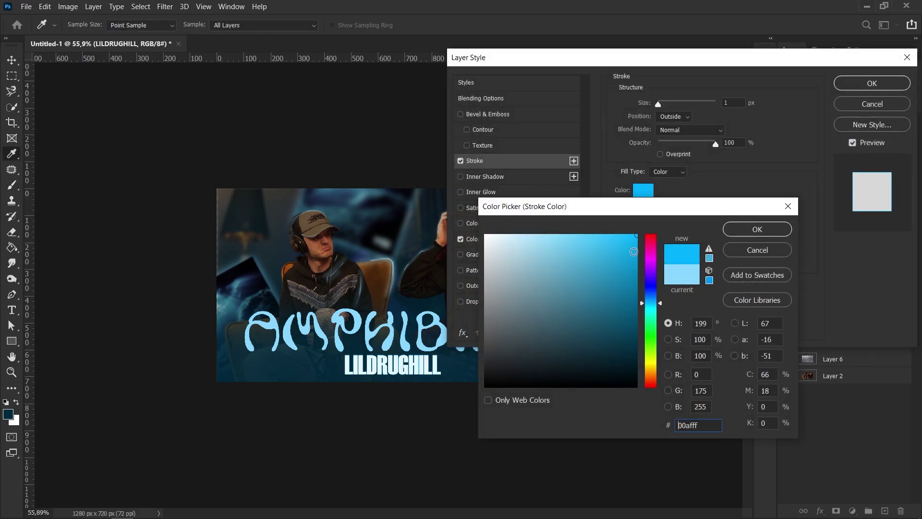
{"action": "left_click", "coordinate": [740, 232]}
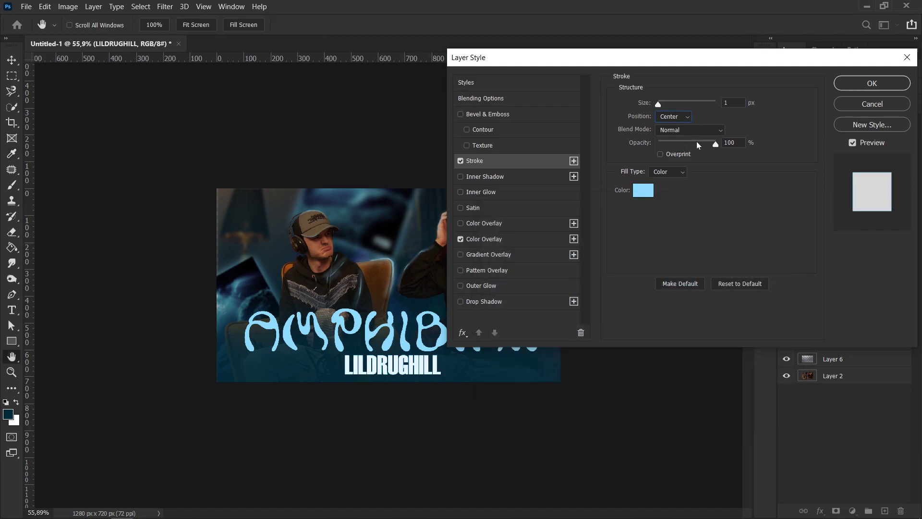
{"action": "left_click", "coordinate": [672, 130]}
{"action": "left_click", "coordinate": [670, 295]}
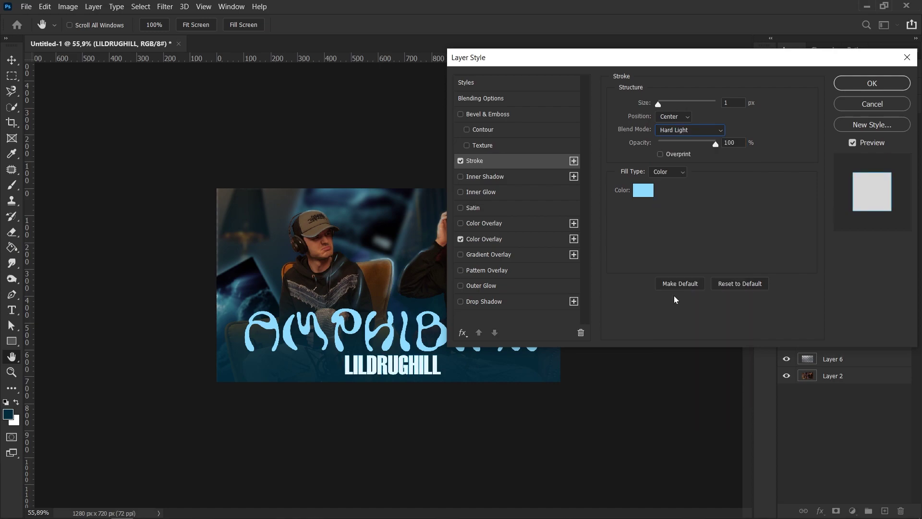
{"action": "left_click", "coordinate": [690, 130]}
{"action": "scroll", "coordinate": [691, 193], "scroll_direction": "up", "scroll_amount": 3}
{"action": "left_click", "coordinate": [667, 140]}
{"action": "left_click_drag", "start_coordinate": [658, 104], "coordinate": [664, 108]}
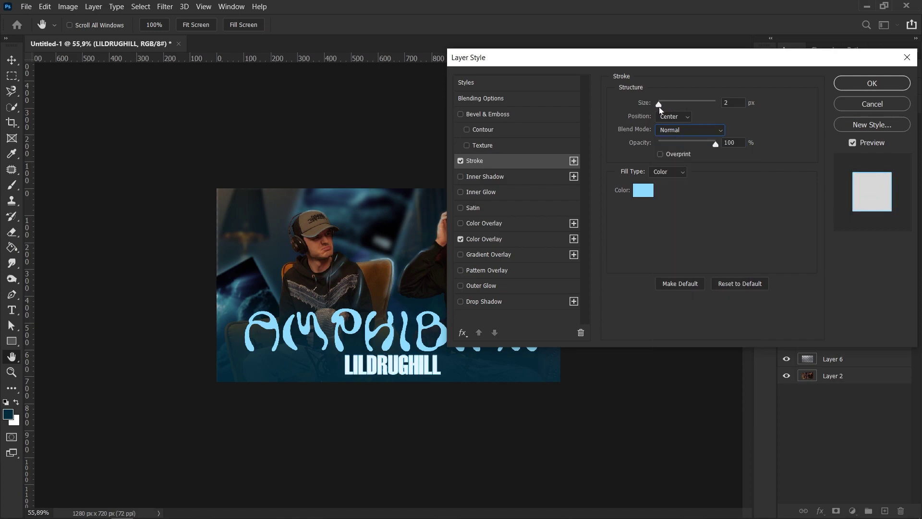
{"action": "left_click", "coordinate": [872, 83]}
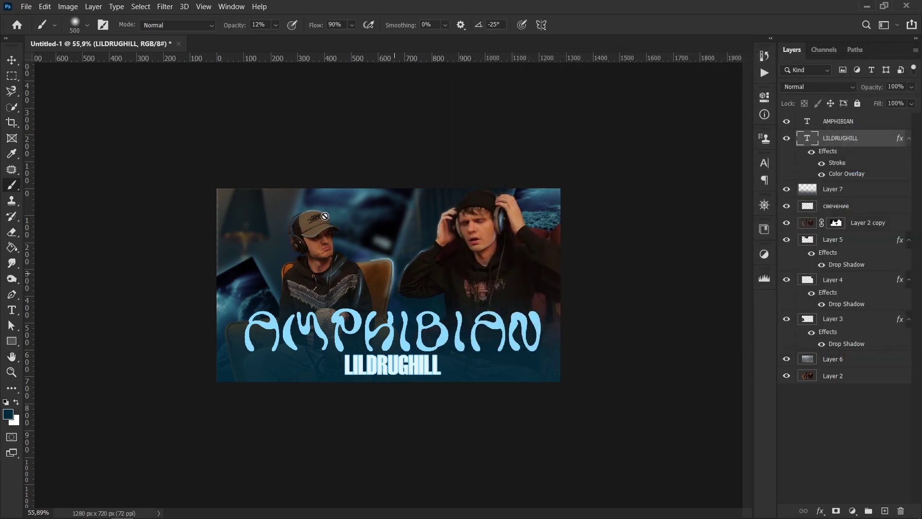
Step: Nudge the LILDRUGHILL text slightly right and down
{"action": "left_click", "coordinate": [10, 60]}
{"action": "key", "text": "Return"}
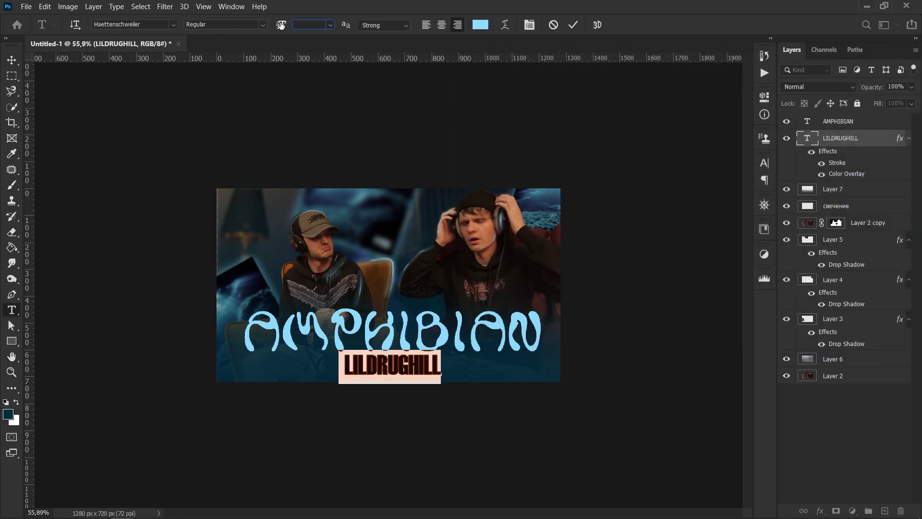
{"action": "type", "text": "116"}
{"action": "left_click", "coordinate": [18, 65]}
{"action": "left_click_drag", "start_coordinate": [405, 352], "coordinate": [416, 357]}
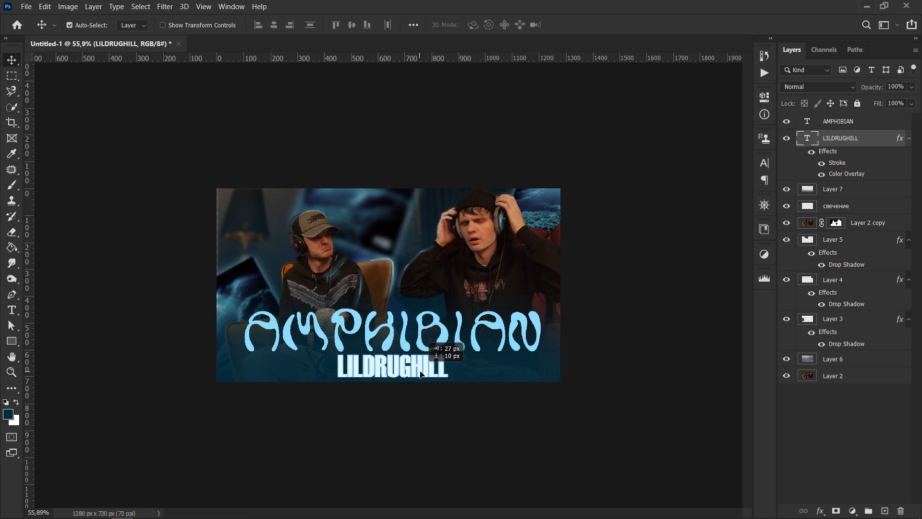
{"action": "left_click", "coordinate": [409, 350], "text": "shift"}
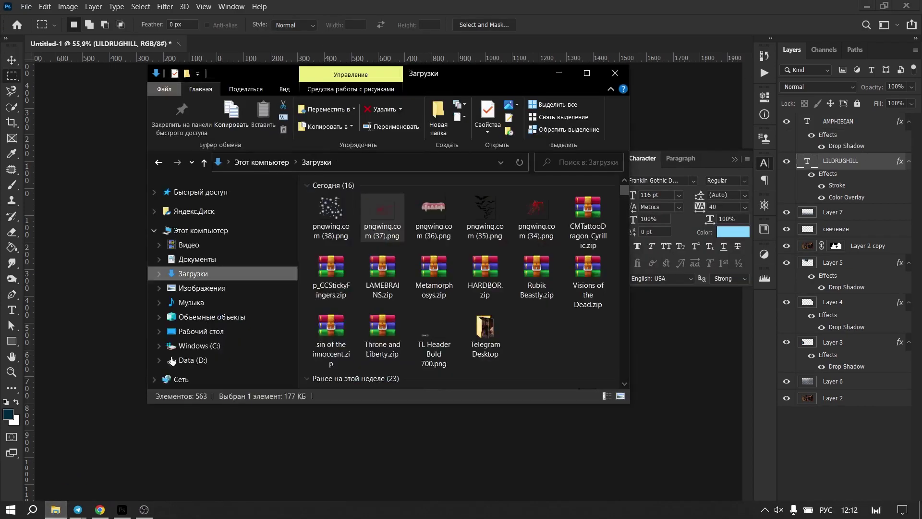
Step: Place the bubbles PNG, rotated and moved over the left end of AMPHIBIAN
{"action": "mouse_move", "coordinate": [331, 211]}
{"action": "left_mouse_down"}
{"action": "mouse_move", "coordinate": [374, 298]}
{"action": "mouse_move", "coordinate": [283, 333]}
{"action": "left_mouse_up"}
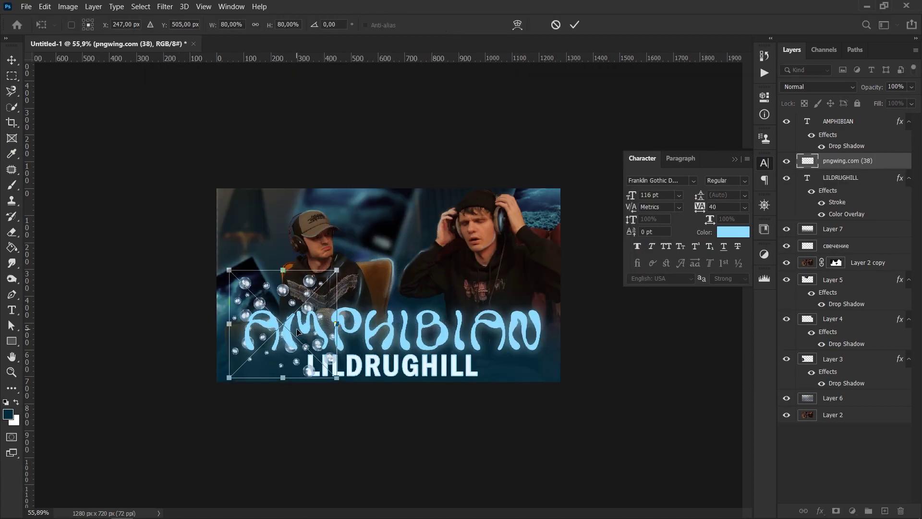
{"action": "mouse_move", "coordinate": [345, 377]}
{"action": "left_mouse_down"}
{"action": "mouse_move", "coordinate": [273, 371]}
{"action": "mouse_move", "coordinate": [240, 392]}
{"action": "left_mouse_up"}
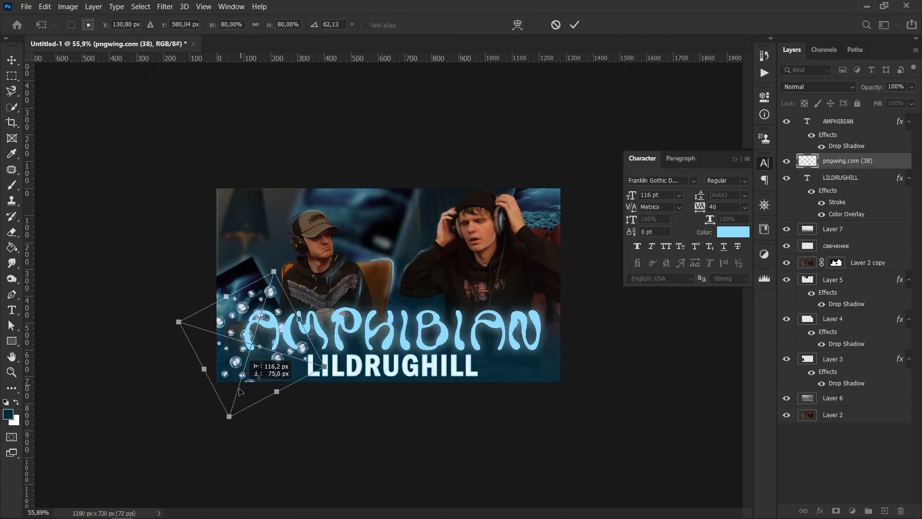
{"action": "left_click", "coordinate": [10, 61]}
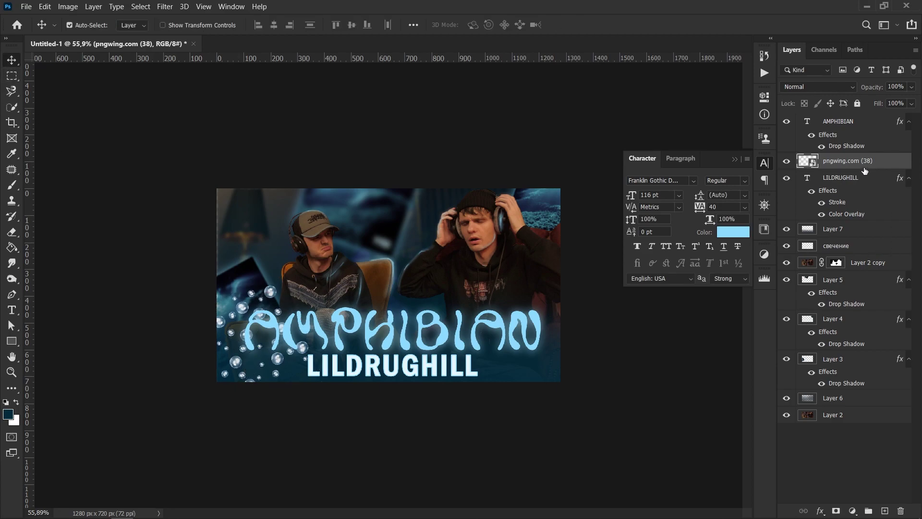
Step: Add a Hue/Saturation adjustment clipped to the bubbles with Hue +20
{"action": "left_click", "coordinate": [852, 510]}
{"action": "left_click", "coordinate": [838, 401]}
{"action": "left_click_drag", "start_coordinate": [681, 178], "coordinate": [692, 178]}
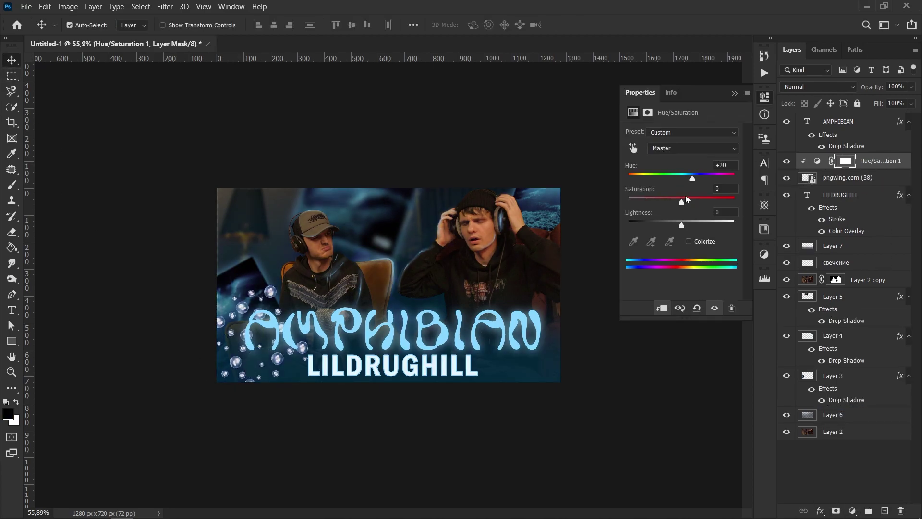
{"action": "left_click", "coordinate": [734, 93]}
Step: Mask the bubbles layer and paint black to hide bubbles over the AMPHIBIAN letters
{"action": "left_click", "coordinate": [848, 178]}
{"action": "left_click", "coordinate": [836, 510]}
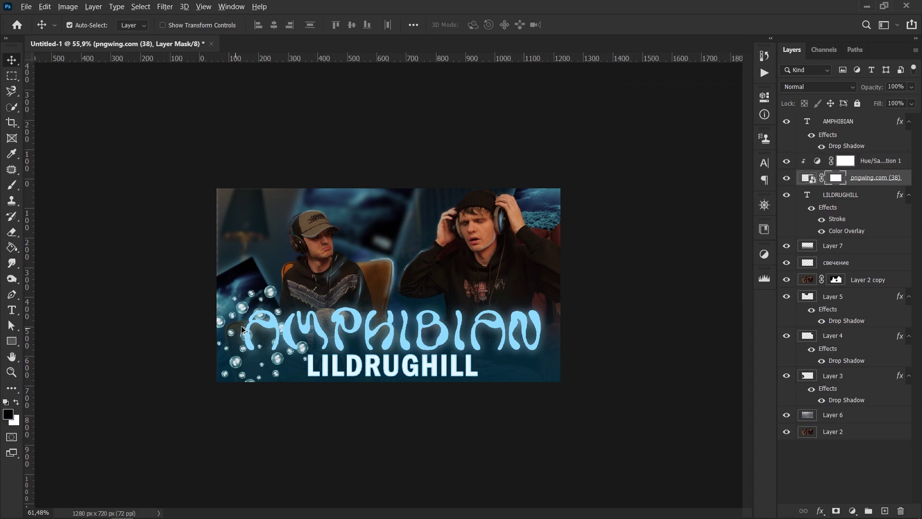
{"action": "scroll", "coordinate": [262, 319], "scroll_direction": "up", "scroll_amount": 5, "text": "alt"}
{"action": "left_click", "coordinate": [12, 185]}
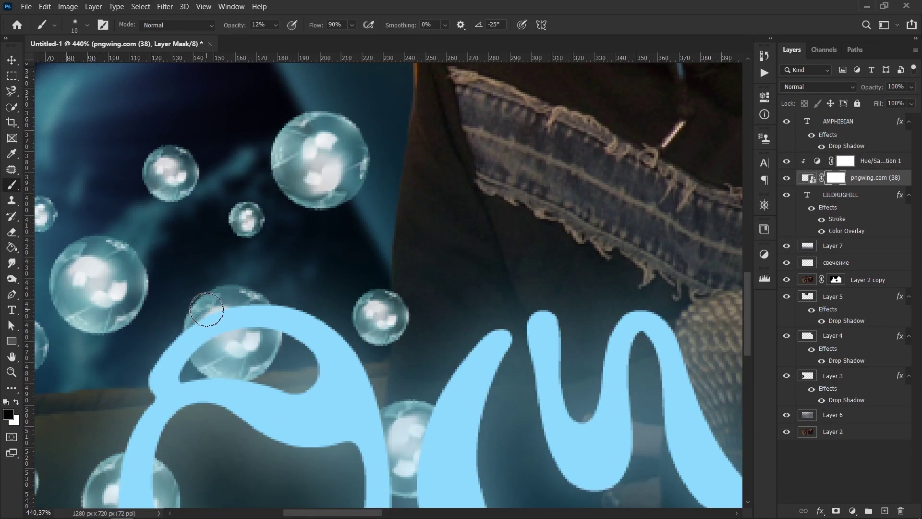
{"action": "scroll", "coordinate": [259, 327], "scroll_direction": "down", "scroll_amount": 5, "text": "alt"}
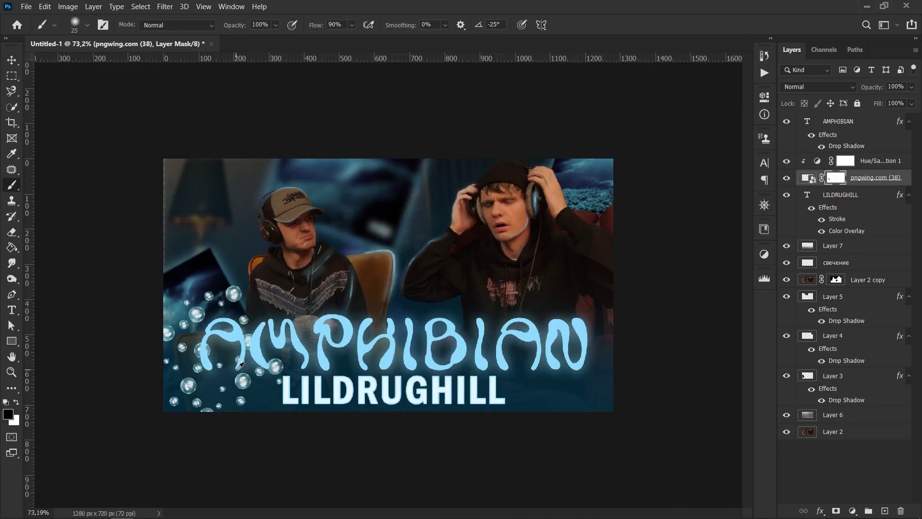
{"action": "scroll", "coordinate": [222, 370], "scroll_direction": "up", "scroll_amount": 2, "text": "alt"}
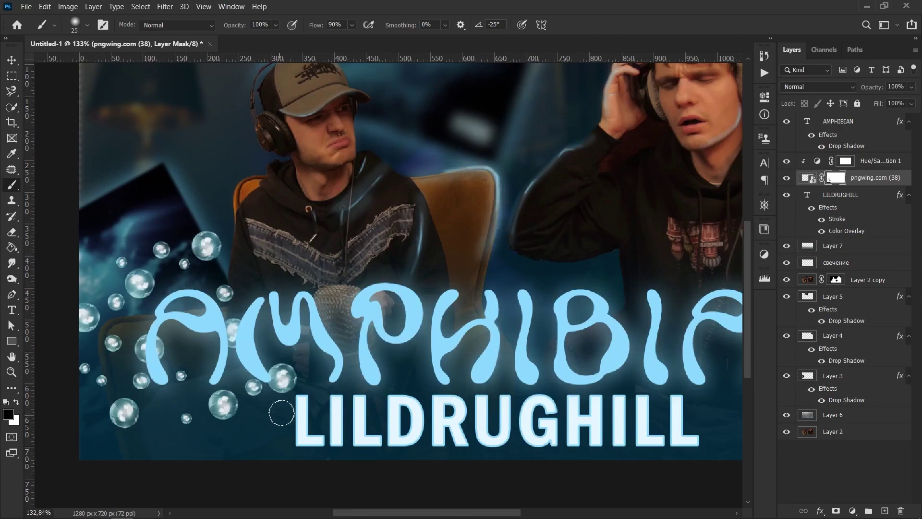
{"action": "scroll", "coordinate": [301, 278], "scroll_direction": "down", "scroll_amount": 3, "text": "alt"}
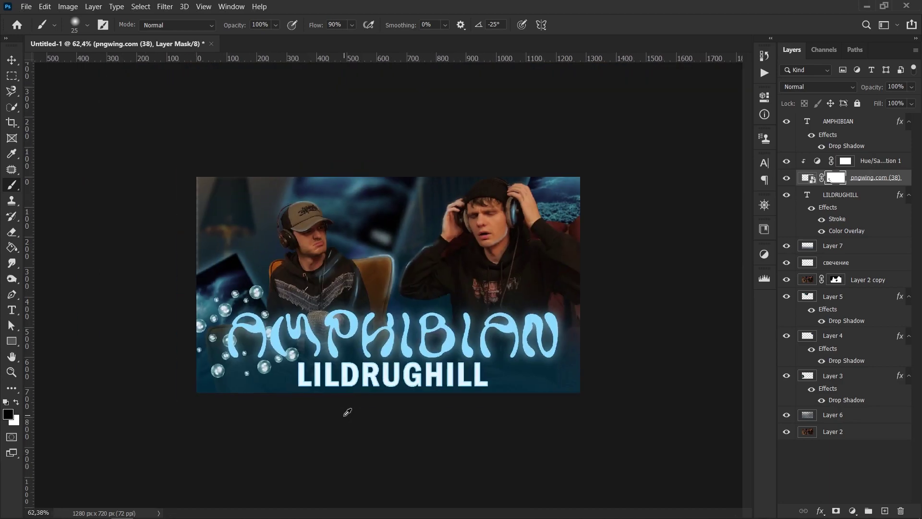
{"action": "left_click", "coordinate": [11, 60]}
{"action": "left_click", "coordinate": [394, 336]}
Step: Set a large brush at 9% opacity on Layer 7
{"action": "left_click", "coordinate": [839, 251]}
{"action": "key", "text": "b"}
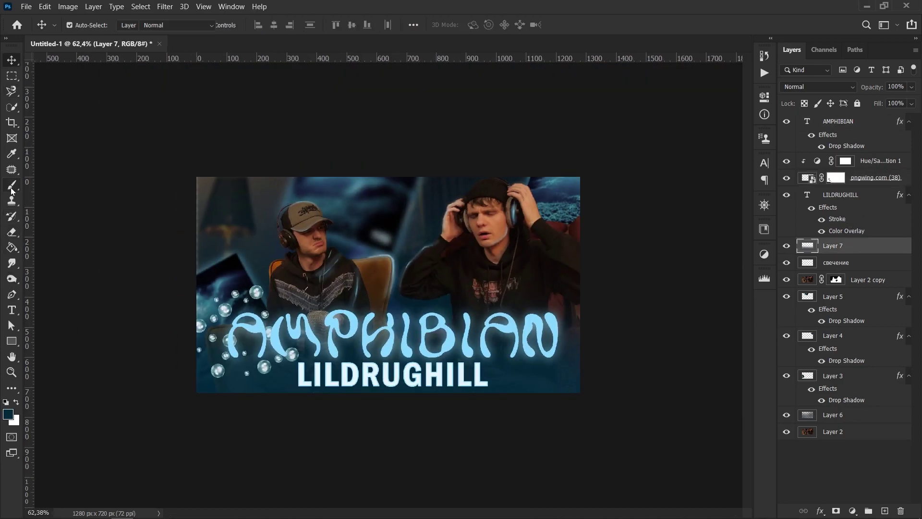
{"action": "left_click", "coordinate": [236, 38]}
{"action": "key", "text": "bracketright"}
{"action": "key", "text": "bracketright"}
{"action": "key", "text": "bracketright"}
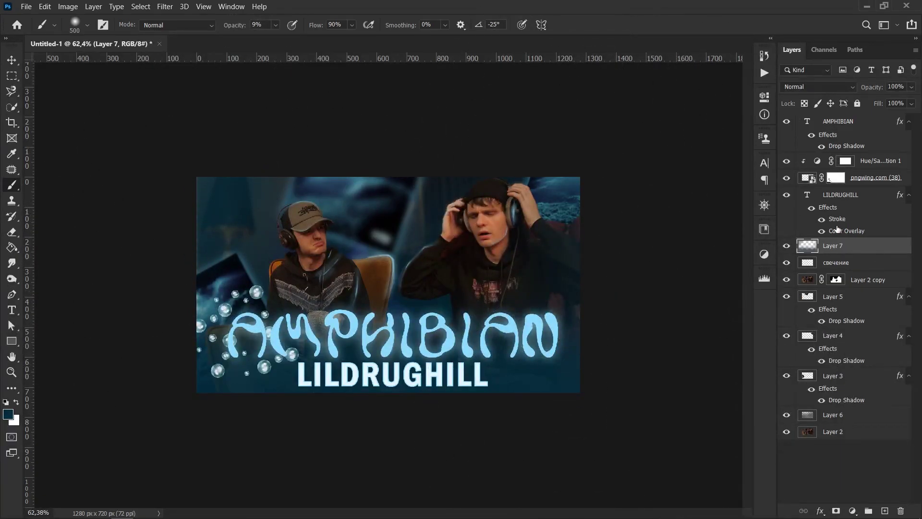
{"action": "left_click", "coordinate": [83, 469]}
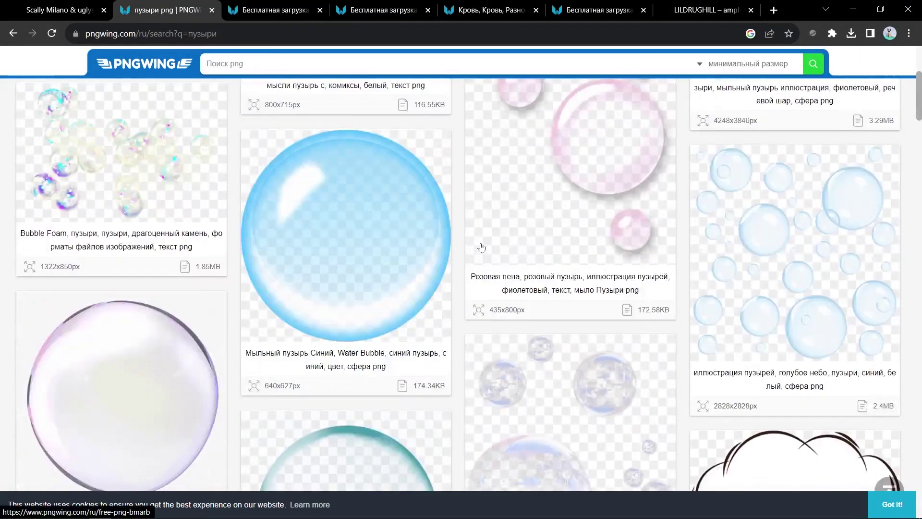
Step: Duplicate the bubbles layer and rotate the copy into the upper-left area
{"action": "key", "text": "ctrl+j"}
{"action": "key", "text": "ctrl+t"}
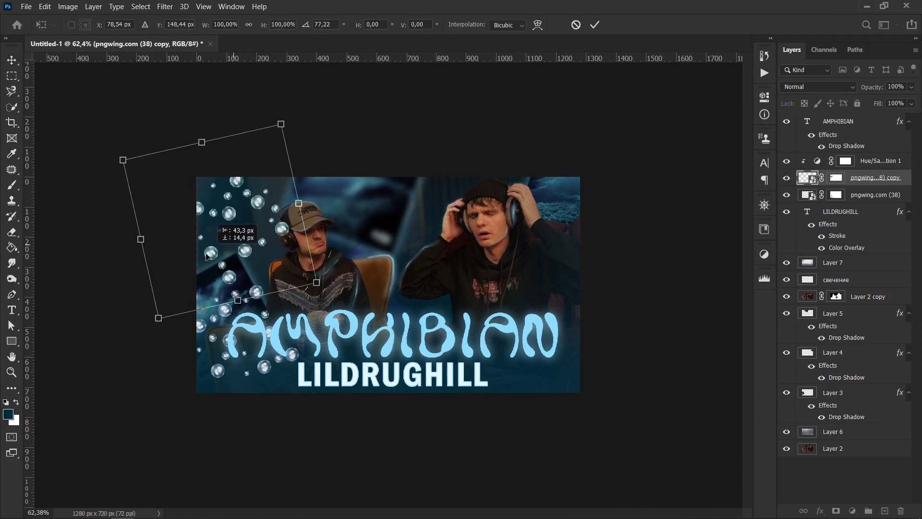
{"action": "left_click_drag", "start_coordinate": [120, 159], "coordinate": [108, 129]}
{"action": "key", "text": "Return"}
Step: Copy the Hue/Saturation tint to the new bubbles, drop the copied mask, align them along the left edge
{"action": "left_click_drag", "start_coordinate": [837, 178], "coordinate": [837, 187]}
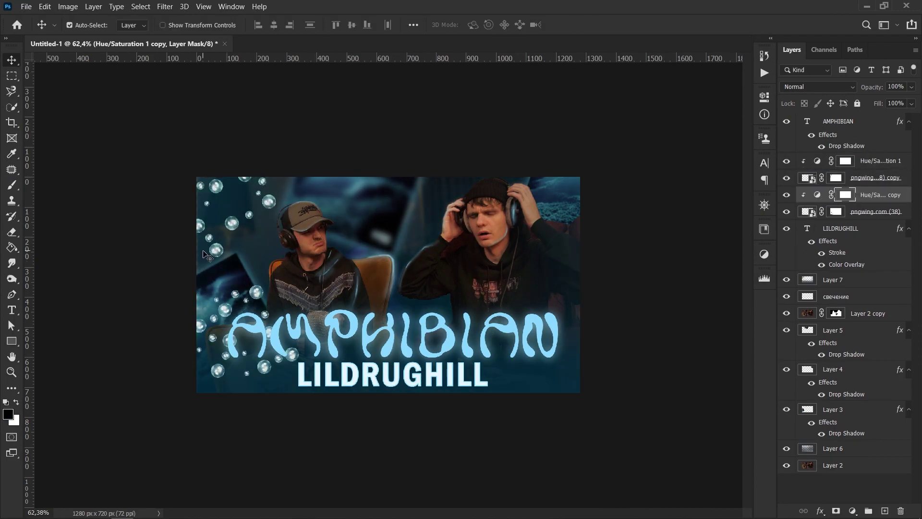
{"action": "left_click_drag", "start_coordinate": [219, 257], "coordinate": [198, 283]}
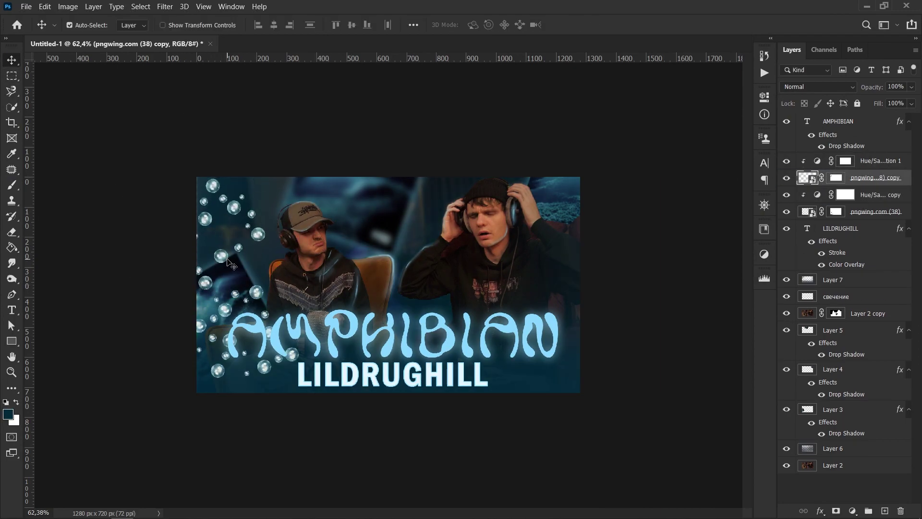
{"action": "key", "text": "Delete"}
{"action": "key", "text": "ctrl+t"}
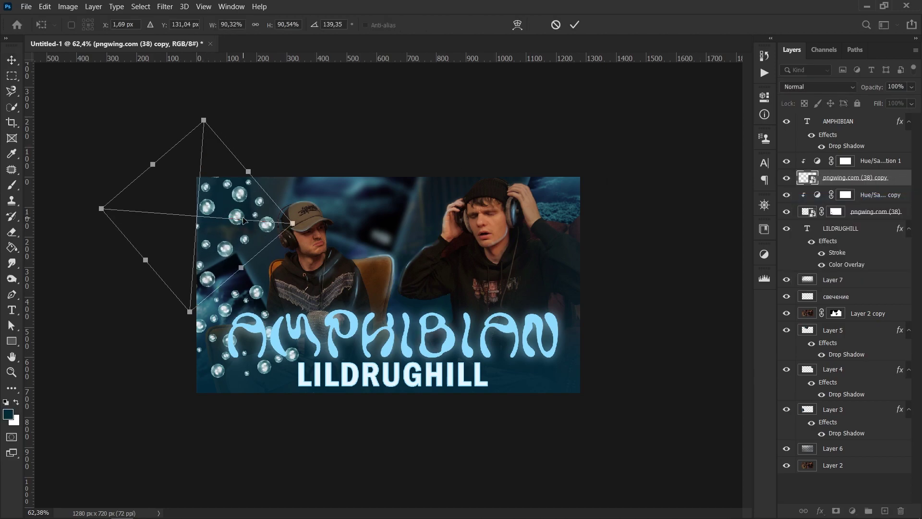
{"action": "left_click_drag", "start_coordinate": [230, 230], "coordinate": [254, 219]}
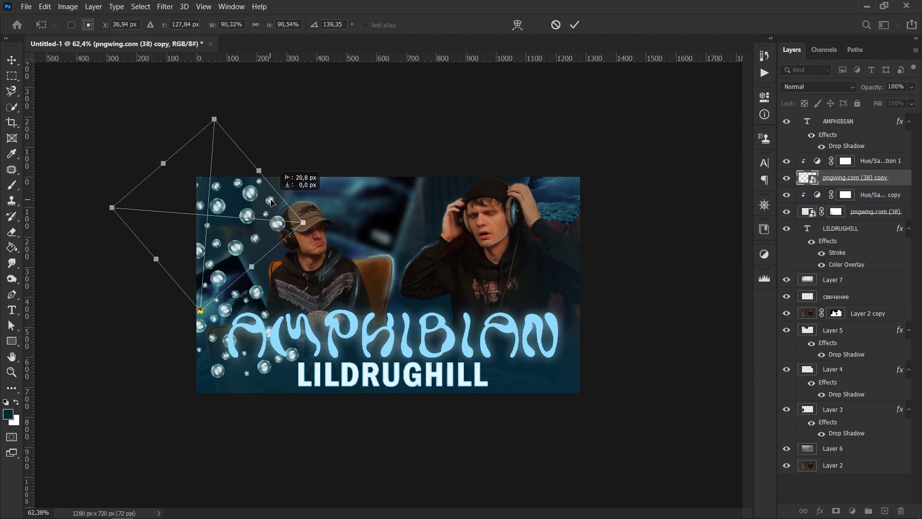
{"action": "key", "text": "Return"}
{"action": "scroll", "coordinate": [298, 231], "scroll_direction": "up", "scroll_amount": 8}
Step: Mask the bubbles copy and paint black with a fine brush over the headphone band
{"action": "left_click", "coordinate": [836, 510]}
{"action": "key", "text": "b"}
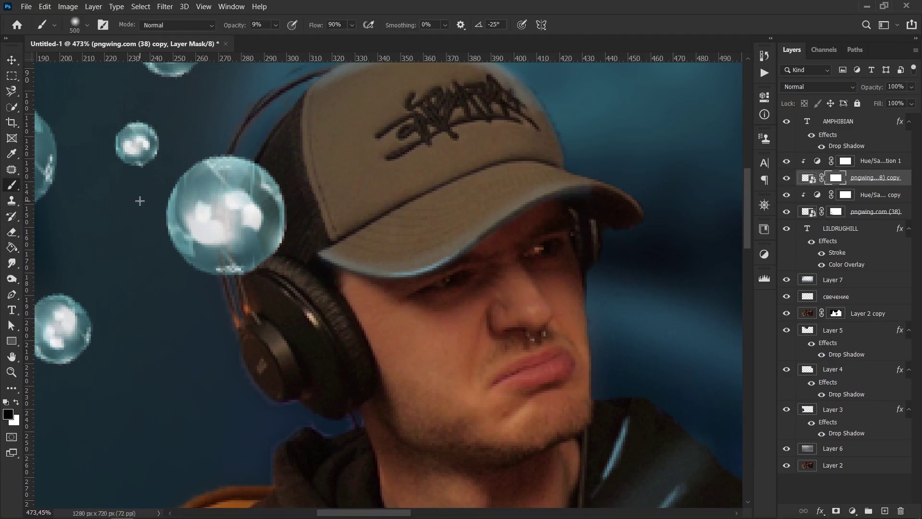
{"action": "key", "text": "["}
{"action": "key", "text": "["}
{"action": "scroll", "coordinate": [234, 158], "scroll_direction": "up", "scroll_amount": 6}
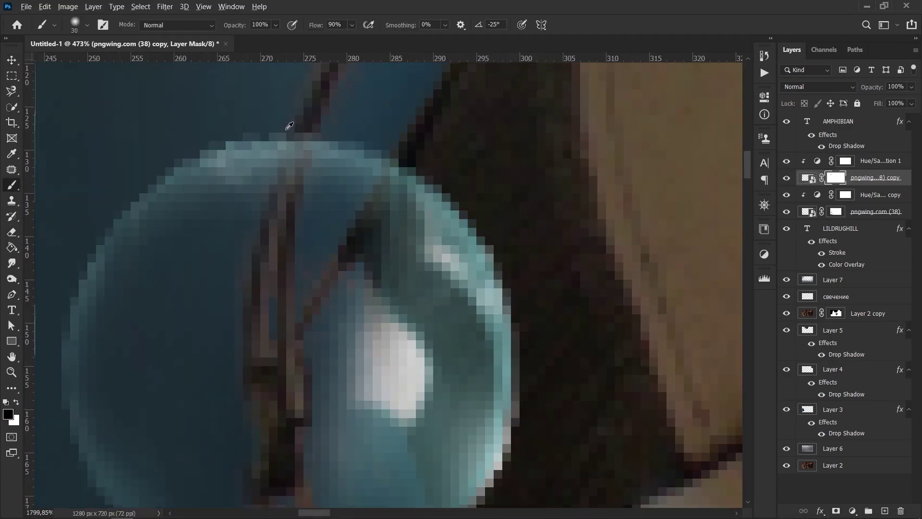
{"action": "key", "text": "["}
{"action": "key", "text": "["}
{"action": "key", "text": "["}
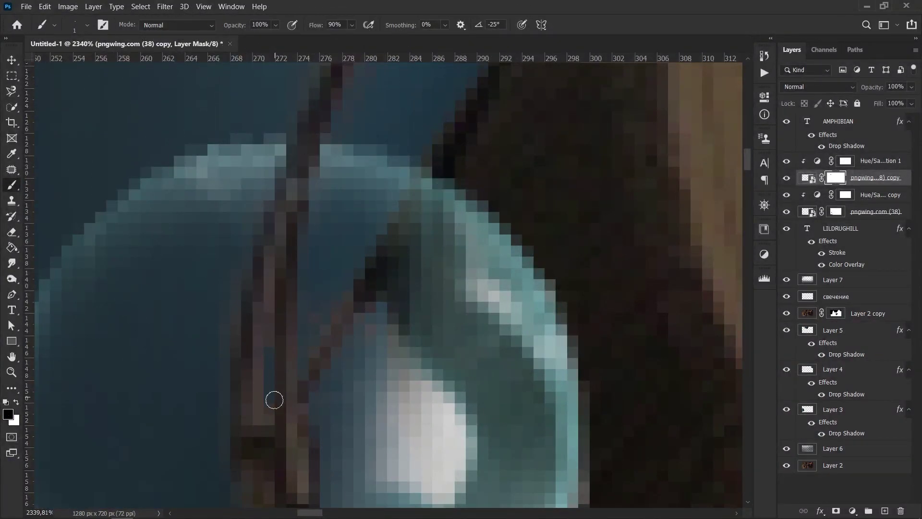
{"action": "mouse_move", "coordinate": [327, 286]}
{"action": "left_mouse_down"}
{"action": "mouse_move", "coordinate": [330, 255]}
{"action": "mouse_move", "coordinate": [405, 195]}
{"action": "mouse_move", "coordinate": [298, 330]}
{"action": "mouse_move", "coordinate": [341, 330]}
{"action": "mouse_move", "coordinate": [85, 366]}
{"action": "left_mouse_up"}
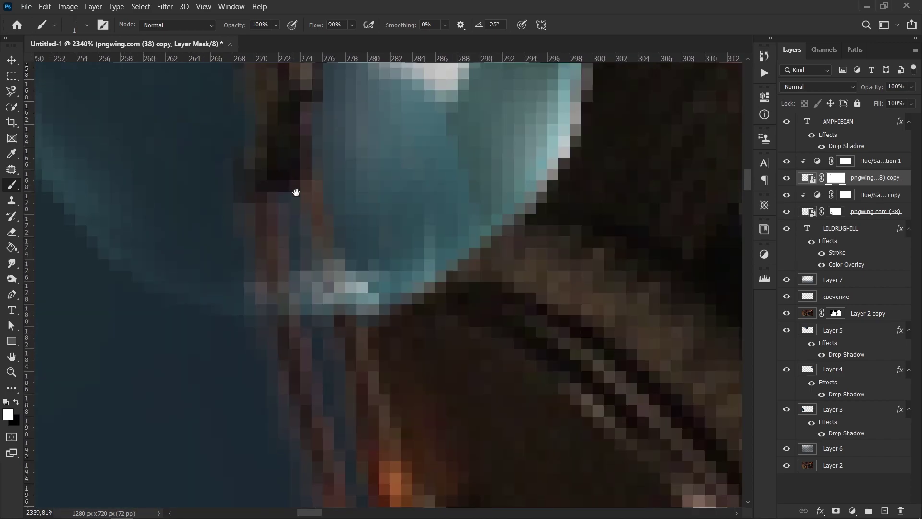
{"action": "left_click_drag", "start_coordinate": [292, 335], "coordinate": [294, 148]}
{"action": "scroll", "coordinate": [309, 326], "scroll_direction": "down", "scroll_amount": 2}
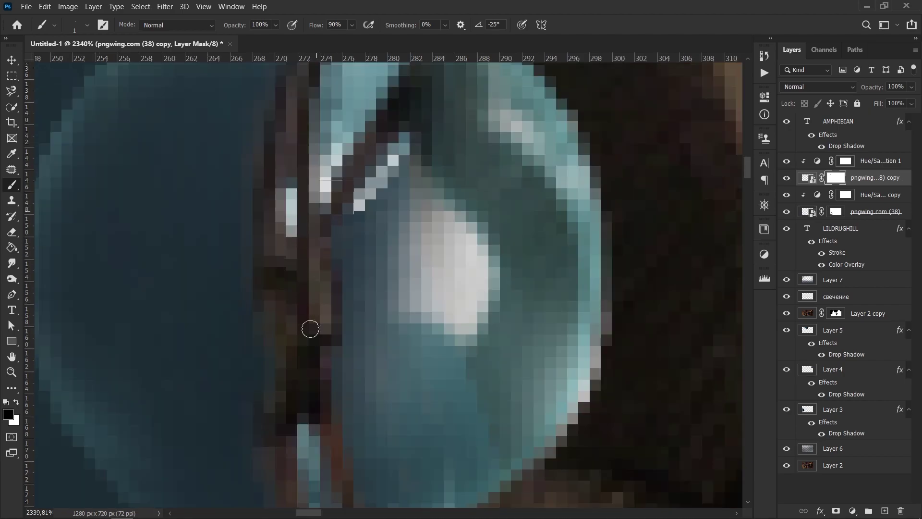
{"action": "scroll", "coordinate": [296, 229], "scroll_direction": "down", "scroll_amount": 1}
Step: Alternate white and black on the mask to restore bubble edges and hide its right half
{"action": "key", "text": "]"}
{"action": "key", "text": "]"}
{"action": "key", "text": "]"}
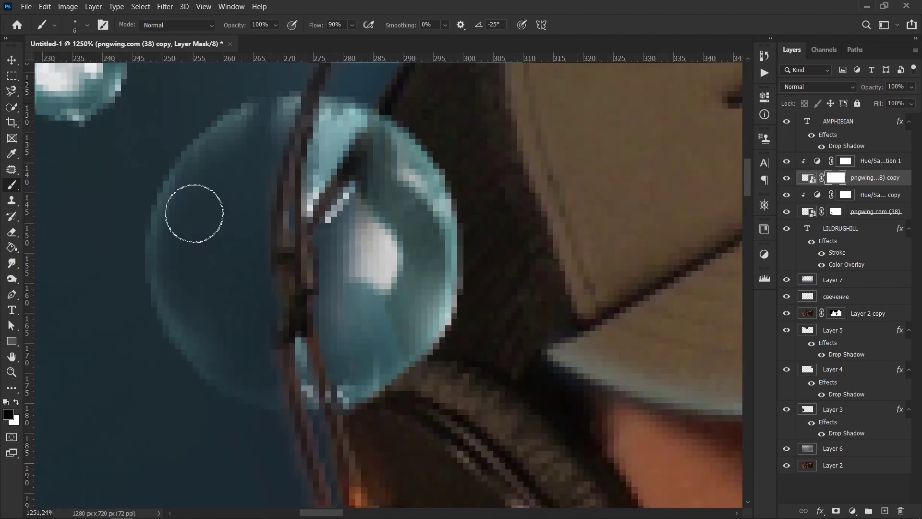
{"action": "key", "text": "x"}
{"action": "mouse_move", "coordinate": [273, 92]}
{"action": "left_mouse_down"}
{"action": "mouse_move", "coordinate": [222, 87]}
{"action": "mouse_move", "coordinate": [233, 138]}
{"action": "left_mouse_up"}
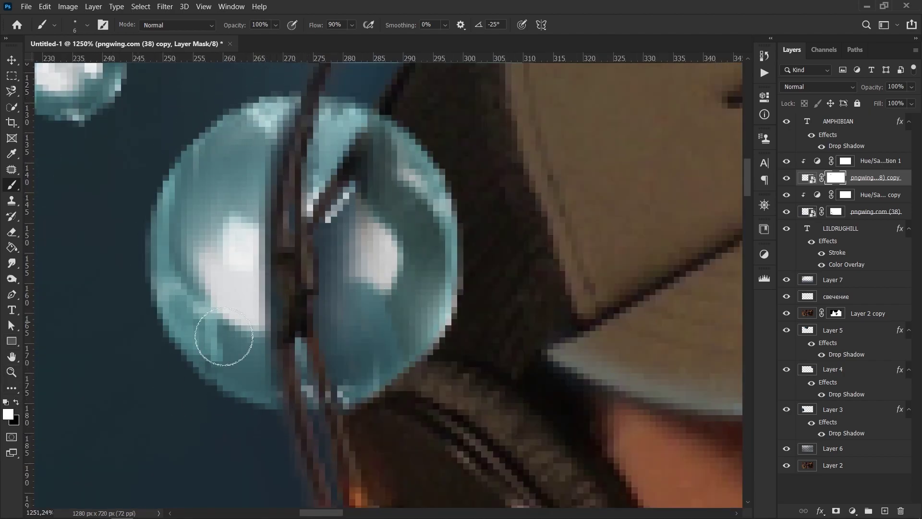
{"action": "key", "text": "x"}
{"action": "mouse_move", "coordinate": [354, 305]}
{"action": "left_mouse_down"}
{"action": "mouse_move", "coordinate": [326, 347]}
{"action": "mouse_move", "coordinate": [421, 177]}
{"action": "mouse_move", "coordinate": [435, 332]}
{"action": "left_mouse_up"}
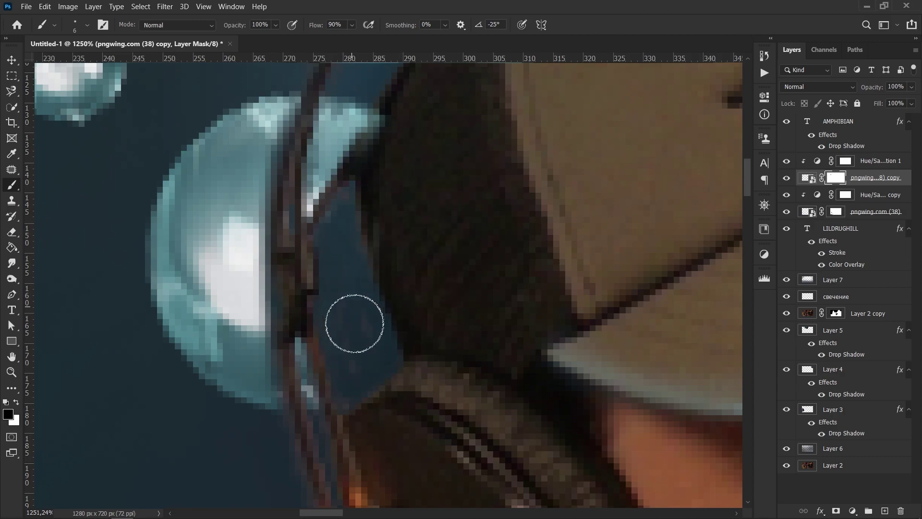
{"action": "mouse_move", "coordinate": [346, 394]}
{"action": "left_mouse_down"}
{"action": "mouse_move", "coordinate": [352, 221]}
{"action": "mouse_move", "coordinate": [350, 365]}
{"action": "left_mouse_up"}
{"action": "scroll", "coordinate": [438, 369], "scroll_direction": "down", "scroll_amount": 7}
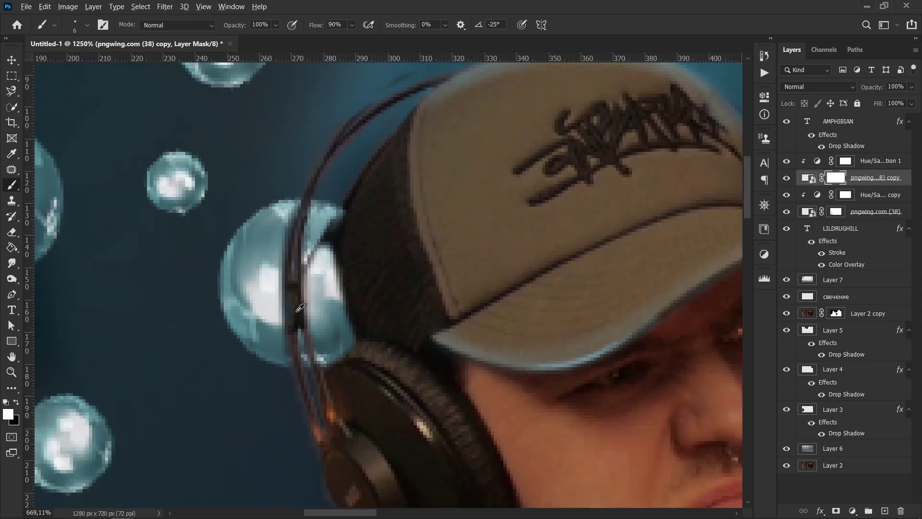
{"action": "scroll", "coordinate": [438, 369], "scroll_direction": "down", "scroll_amount": 3}
{"action": "scroll", "coordinate": [439, 369], "scroll_direction": "down", "scroll_amount": 2}
Step: Stamp all visible layers into a new merged top layer
{"action": "key", "text": "ctrl+alt+shift+e"}
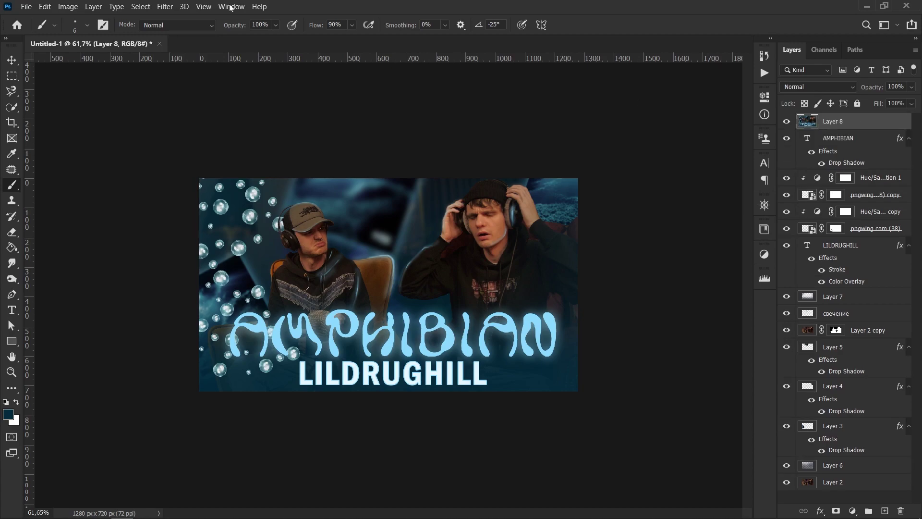
{"action": "left_click", "coordinate": [165, 6]}
{"action": "key", "text": "Escape"}
Step: Grade it in Camera Raw: raise Exposure, Contrast, Highlights, Whites, Clarity, add grain and -35 vignetting
{"action": "key", "text": "ctrl+shift+a"}
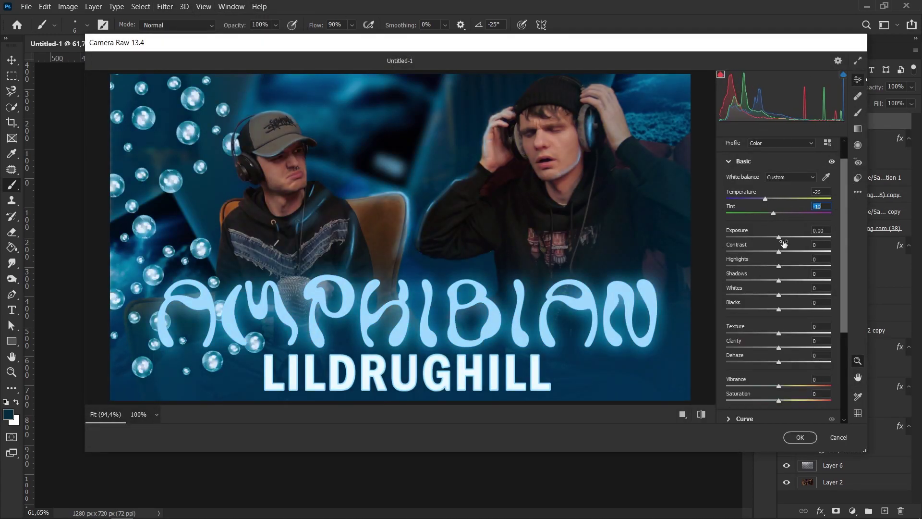
{"action": "left_click", "coordinate": [784, 240]}
{"action": "left_click", "coordinate": [781, 237]}
{"action": "left_click", "coordinate": [791, 251]}
{"action": "left_click", "coordinate": [786, 266]}
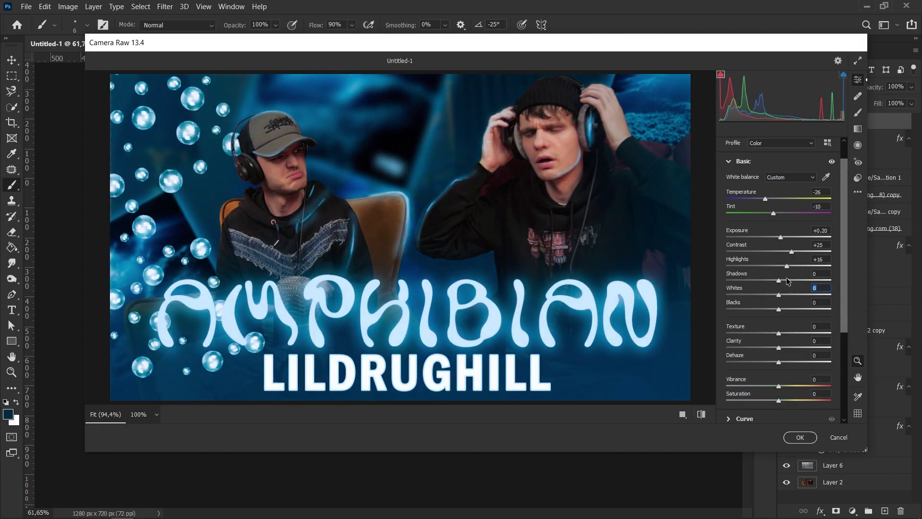
{"action": "left_click", "coordinate": [786, 347]}
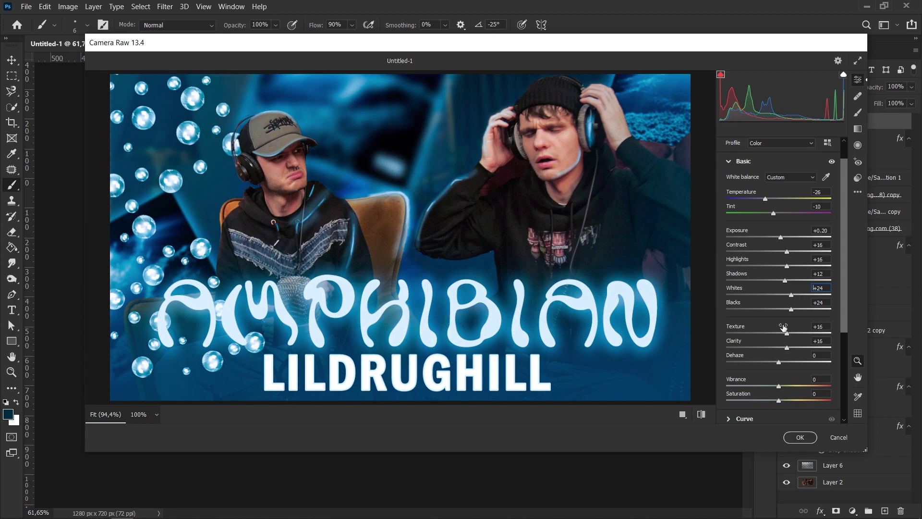
{"action": "left_click", "coordinate": [728, 163]}
{"action": "left_click", "coordinate": [734, 321]}
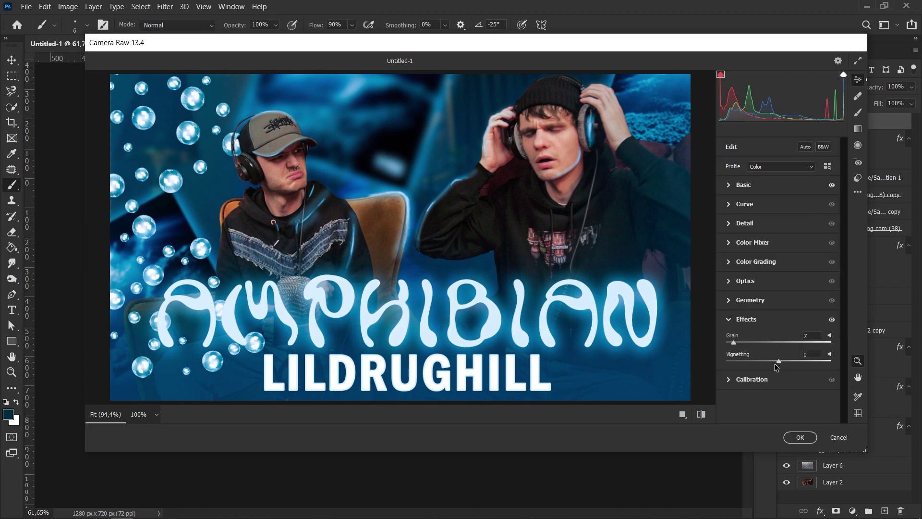
{"action": "left_click_drag", "start_coordinate": [777, 363], "coordinate": [760, 361]}
{"action": "left_click", "coordinate": [798, 437]}
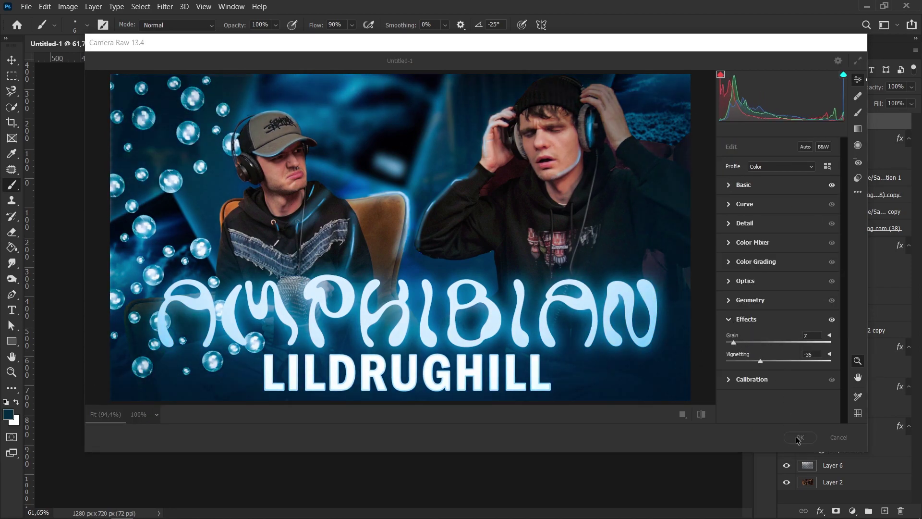
Step: Drag a kraft paper texture from the Resource Boy folder on D: into the thumbnail
{"action": "left_click", "coordinate": [79, 509]}
{"action": "left_click", "coordinate": [192, 360]}
{"action": "scroll", "coordinate": [336, 242], "scroll_direction": "down", "scroll_amount": 5}
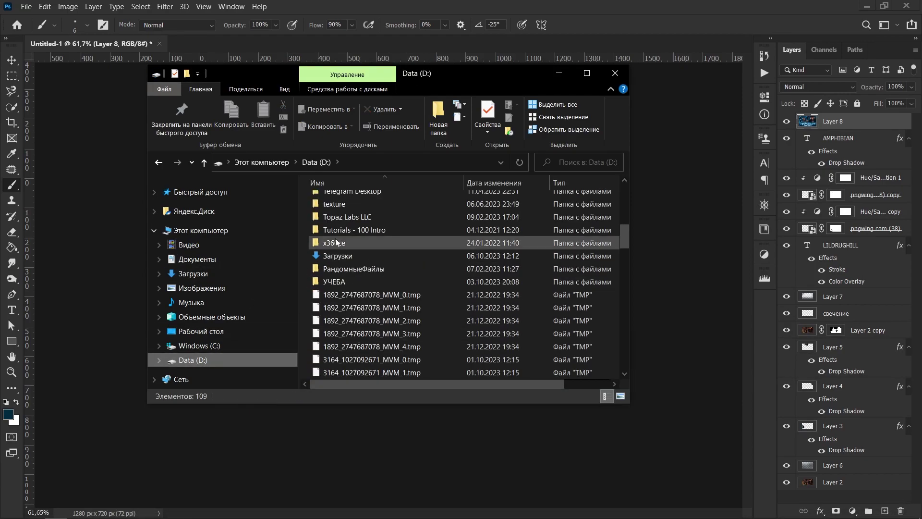
{"action": "double_click", "coordinate": [333, 204]}
{"action": "scroll", "coordinate": [413, 298], "scroll_direction": "down", "scroll_amount": 5}
{"action": "scroll", "coordinate": [470, 303], "scroll_direction": "down", "scroll_amount": 2}
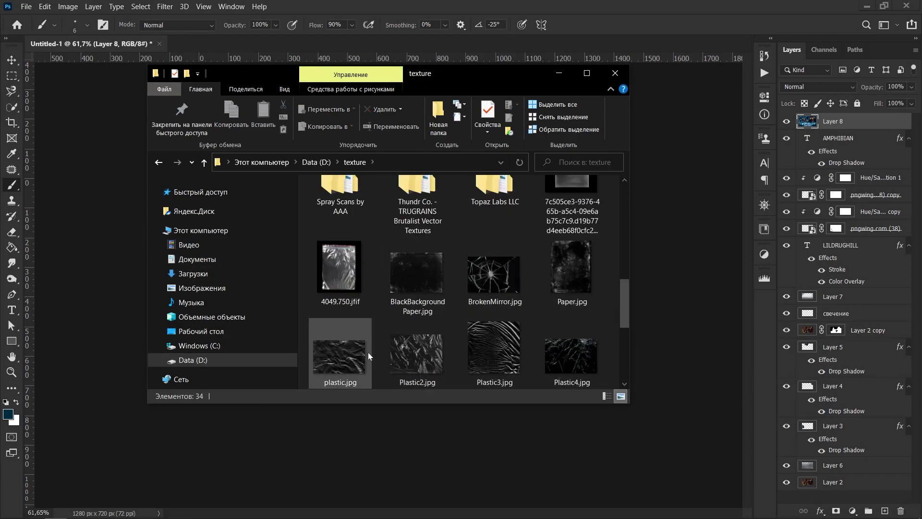
{"action": "scroll", "coordinate": [408, 336], "scroll_direction": "up", "scroll_amount": 5}
{"action": "scroll", "coordinate": [529, 247], "scroll_direction": "down", "scroll_amount": 2}
{"action": "double_click", "coordinate": [504, 254]}
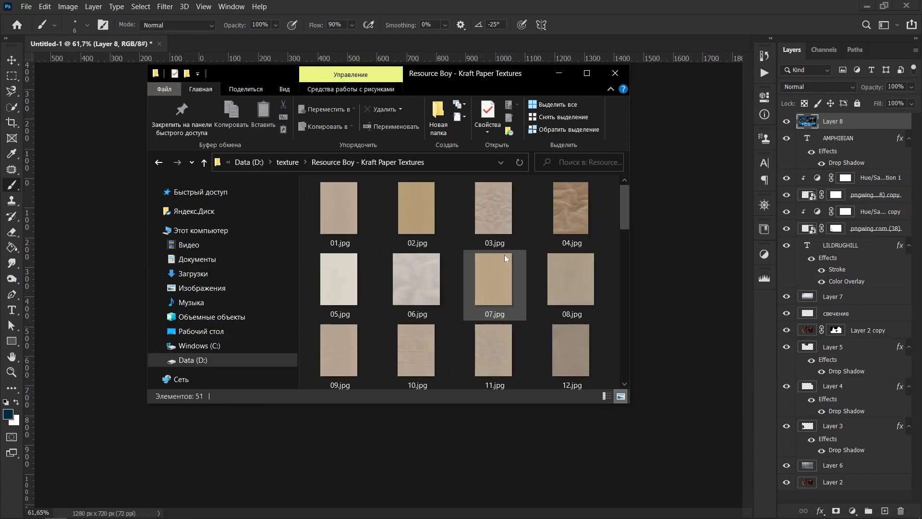
{"action": "scroll", "coordinate": [480, 289], "scroll_direction": "down", "scroll_amount": 3}
{"action": "left_click_drag", "start_coordinate": [353, 361], "coordinate": [94, 293]}
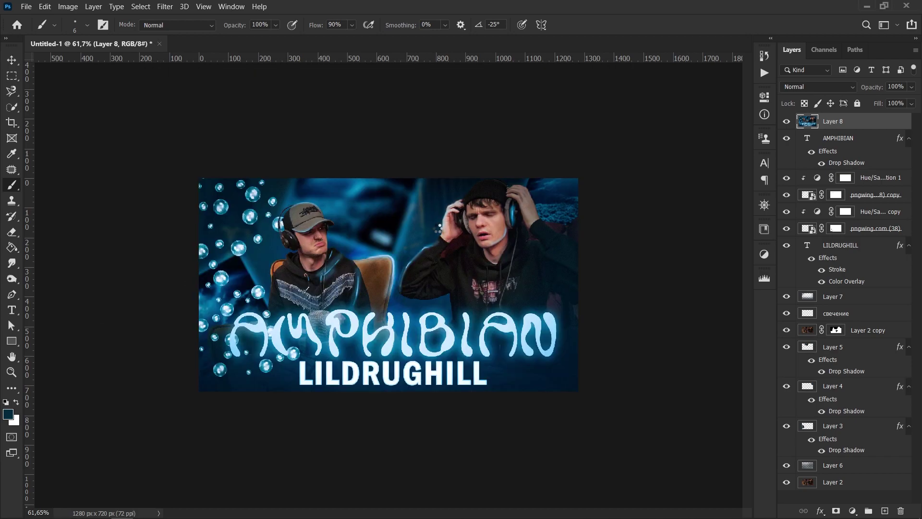
Step: Place the kraft paper texture, then rotate, enlarge and move it to cover the whole canvas
{"action": "key", "text": "Return"}
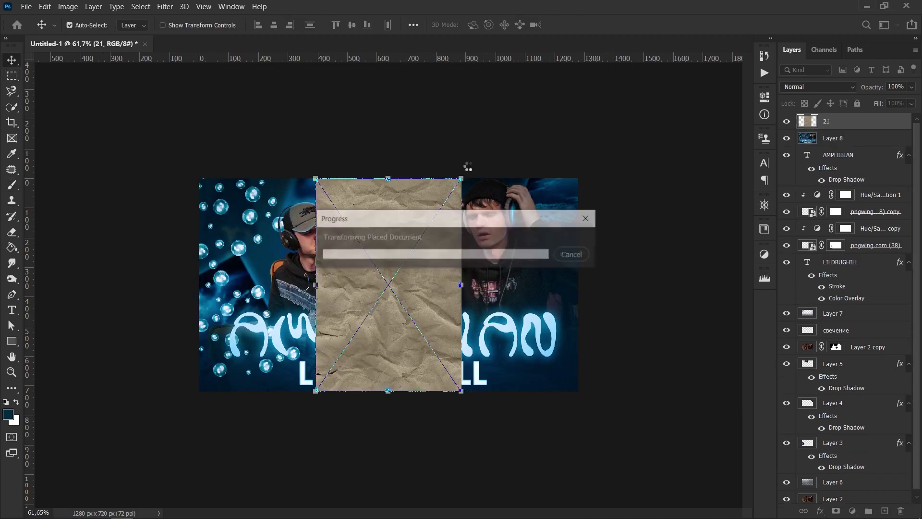
{"action": "key", "text": "ctrl+t"}
{"action": "left_click_drag", "start_coordinate": [589, 340], "coordinate": [590, 342]}
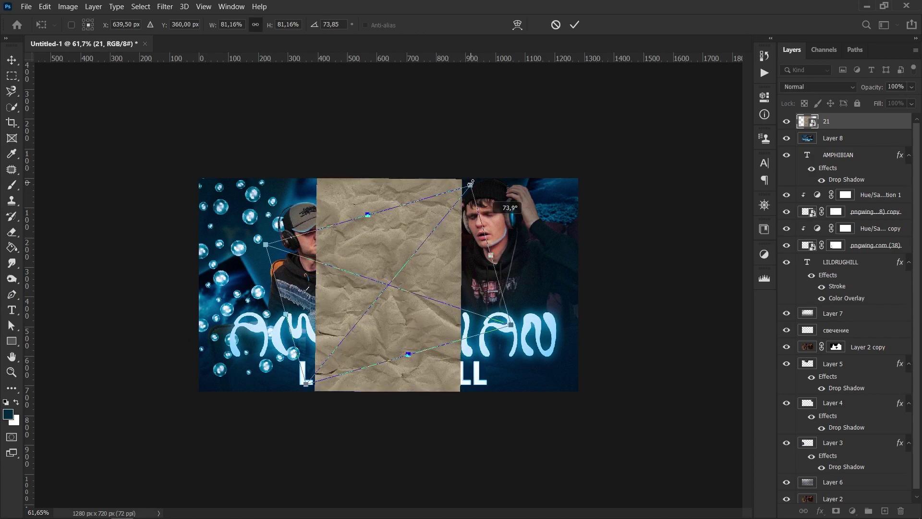
{"action": "left_click_drag", "start_coordinate": [472, 183], "coordinate": [721, 70]}
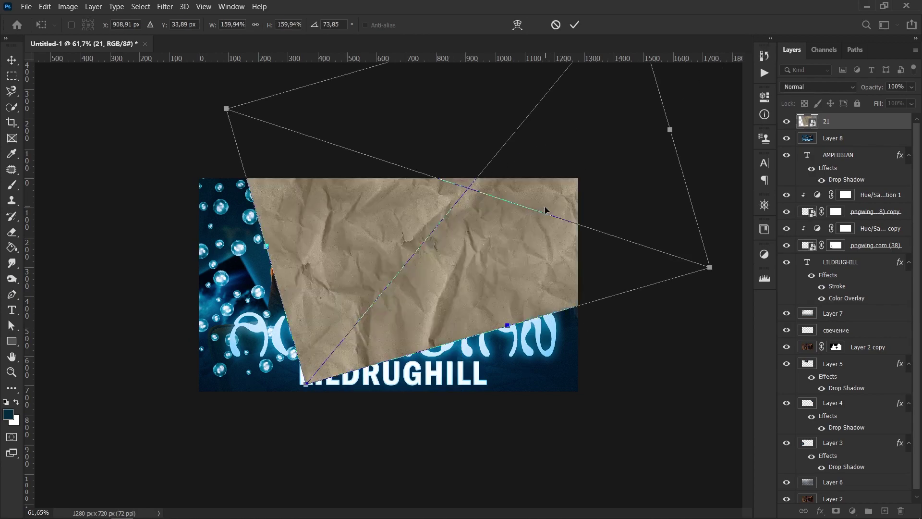
{"action": "mouse_move", "coordinate": [547, 208]}
{"action": "left_mouse_down"}
{"action": "mouse_move", "coordinate": [508, 226]}
{"action": "mouse_move", "coordinate": [719, 163]}
{"action": "left_mouse_up"}
{"action": "key", "text": "Return"}
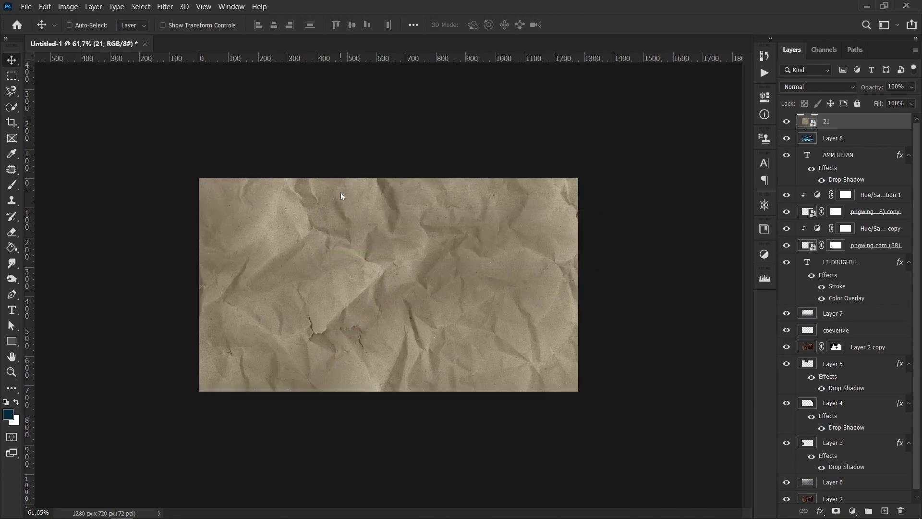
{"action": "key", "text": "ctrl+s"}
Step: Create a new folder named Амфибия and save the thumbnail in it as амфибия.psd
{"action": "right_click", "coordinate": [108, 232]}
{"action": "mouse_move", "coordinate": [171, 359]}
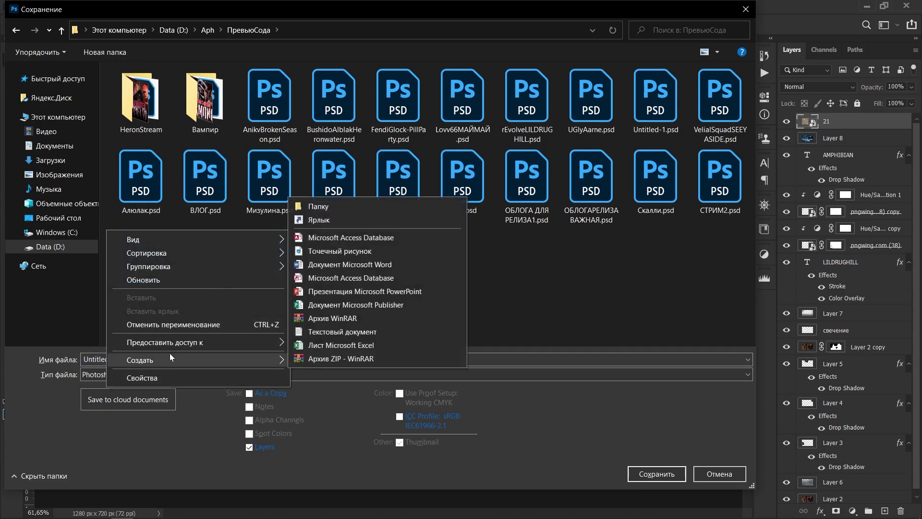
{"action": "left_click", "coordinate": [358, 205]}
{"action": "type", "text": "Амфибия"}
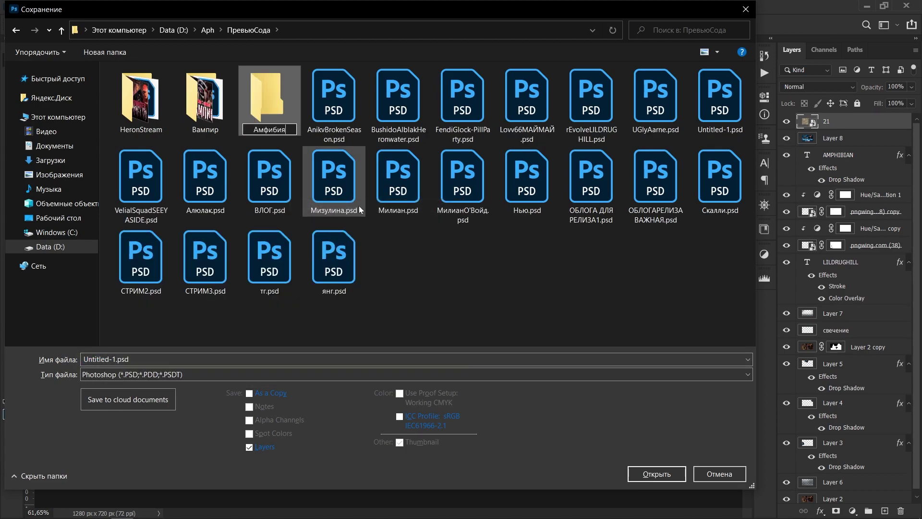
{"action": "key", "text": "Return"}
{"action": "key", "text": "Return"}
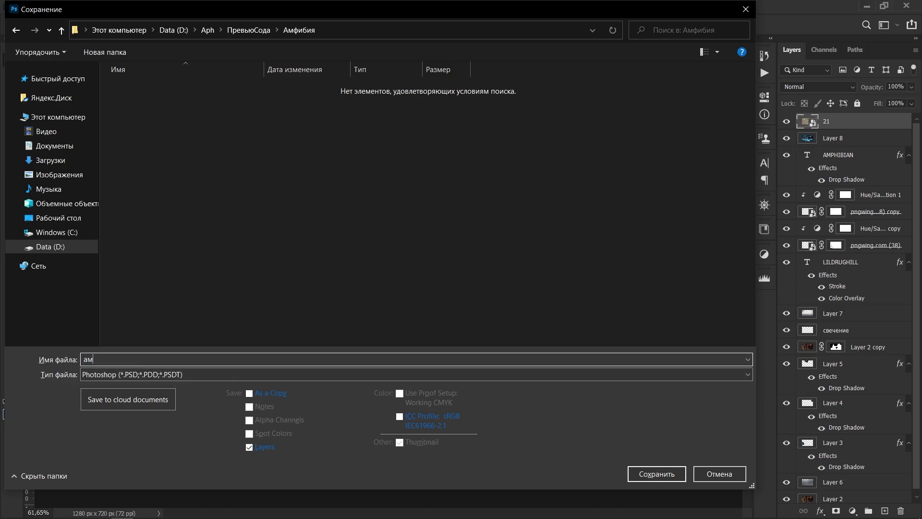
{"action": "key", "text": "Return"}
{"action": "left_click", "coordinate": [818, 87]}
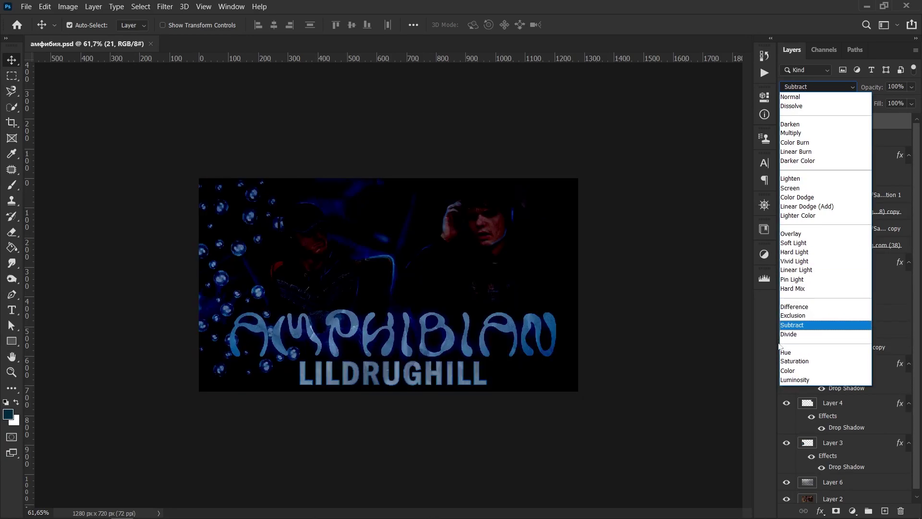
Step: Set the paper texture layer to Divide blend mode with Fill lowered to about 32%
{"action": "left_click", "coordinate": [792, 333]}
{"action": "left_click", "coordinate": [911, 103]}
{"action": "left_click_drag", "start_coordinate": [915, 117], "coordinate": [874, 117]}
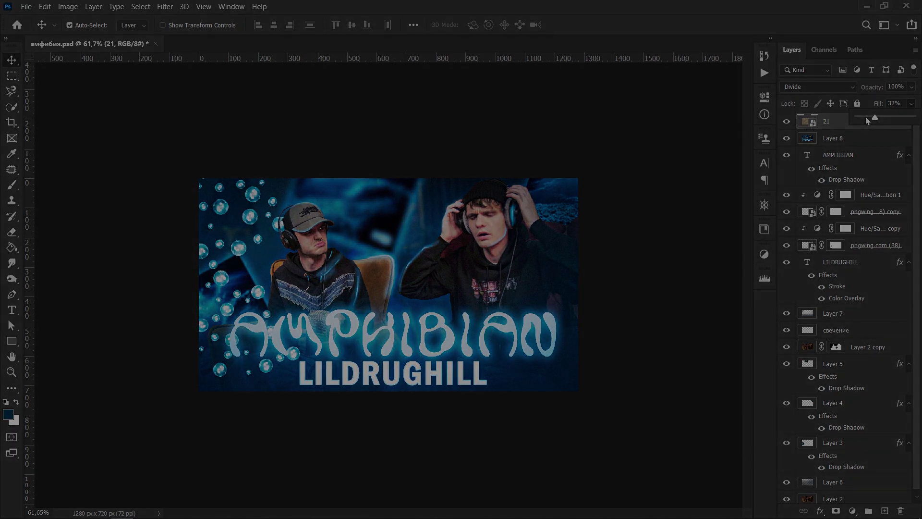